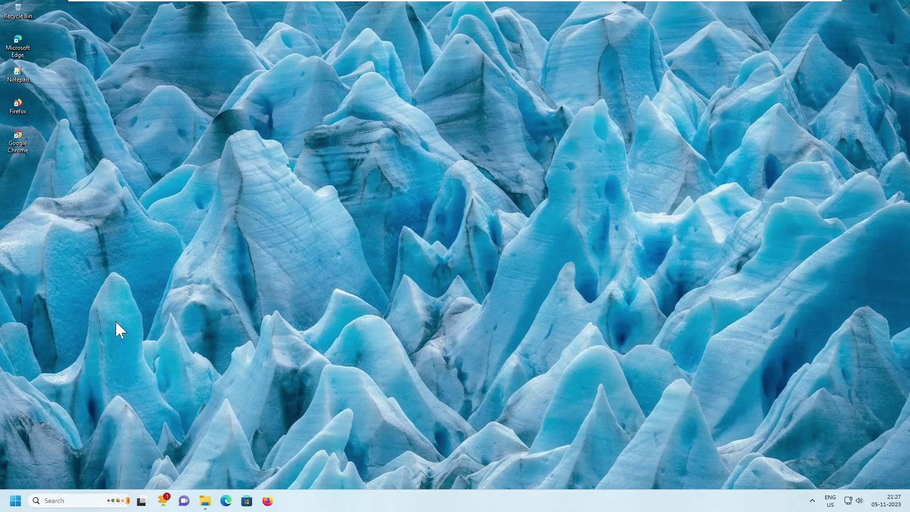
# Open Command Prompt and run hostname and ipconfig /all to check the computer's name and network configuration
pyautogui.click(20, 498)
pyautogui.click(98, 164)
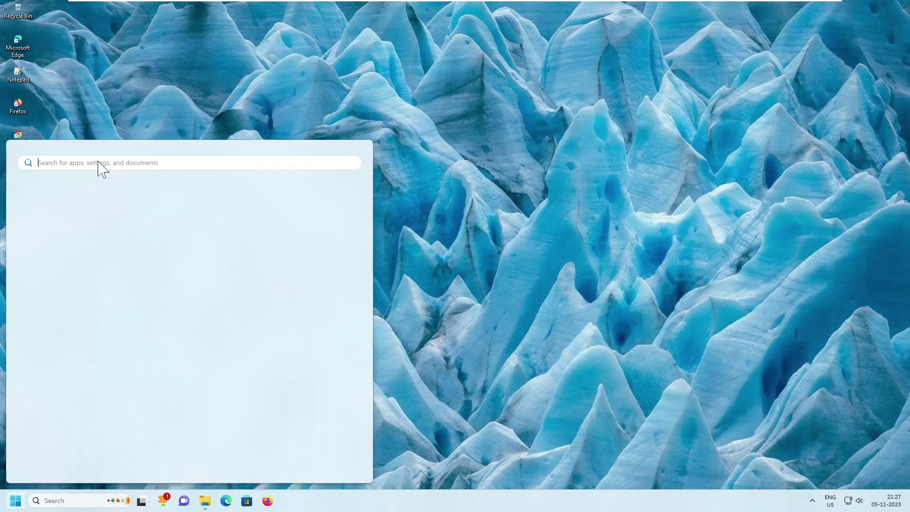
pyautogui.write('cmd')
pyautogui.press('Return')
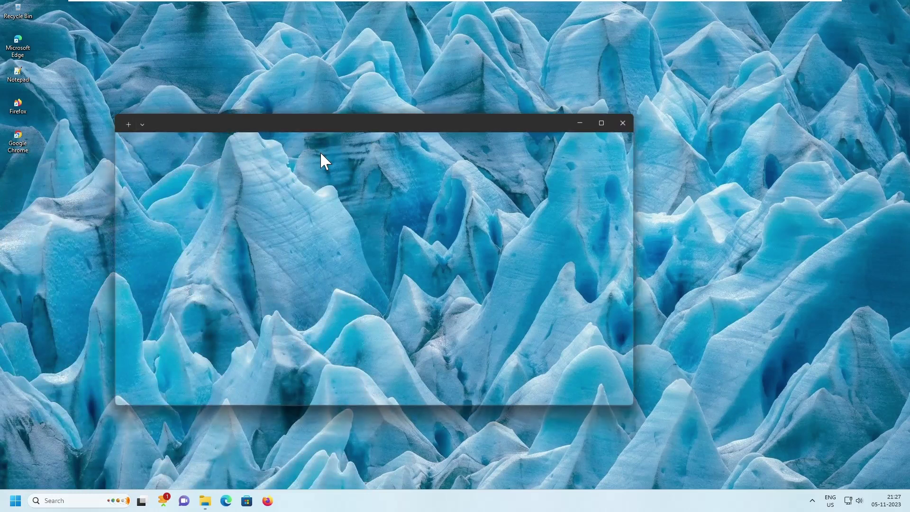
pyautogui.write('hostname')
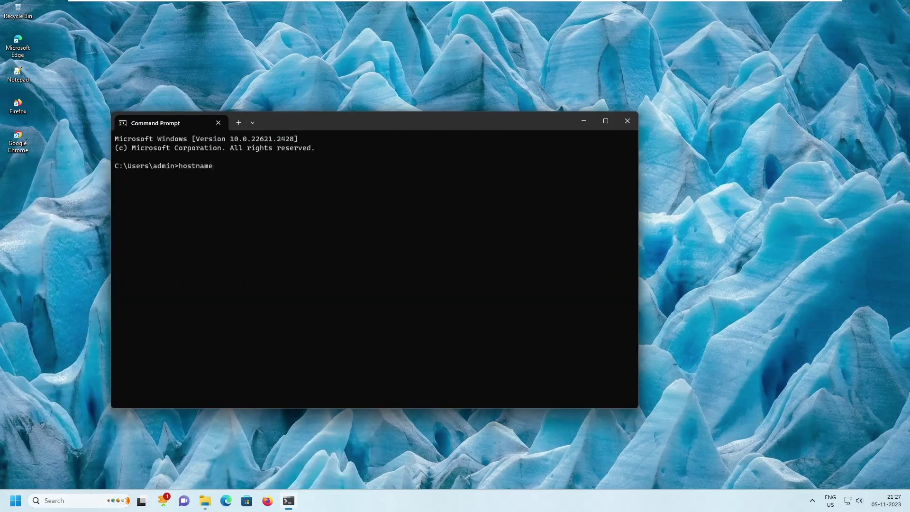
pyautogui.press('Return')
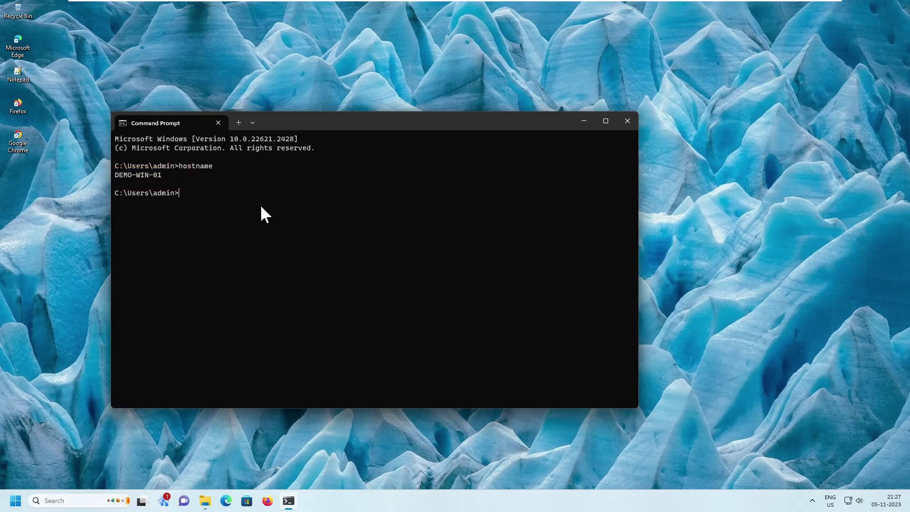
pyautogui.write('ipconfig /all')
pyautogui.press('Return')
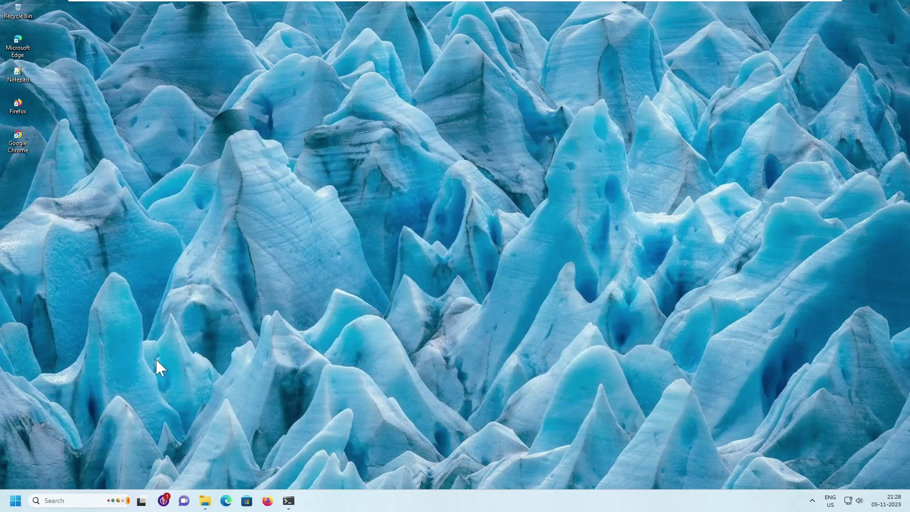
# Open File Explorer, go to Local Disk (C:) and maximize the window
pyautogui.click(15, 501)
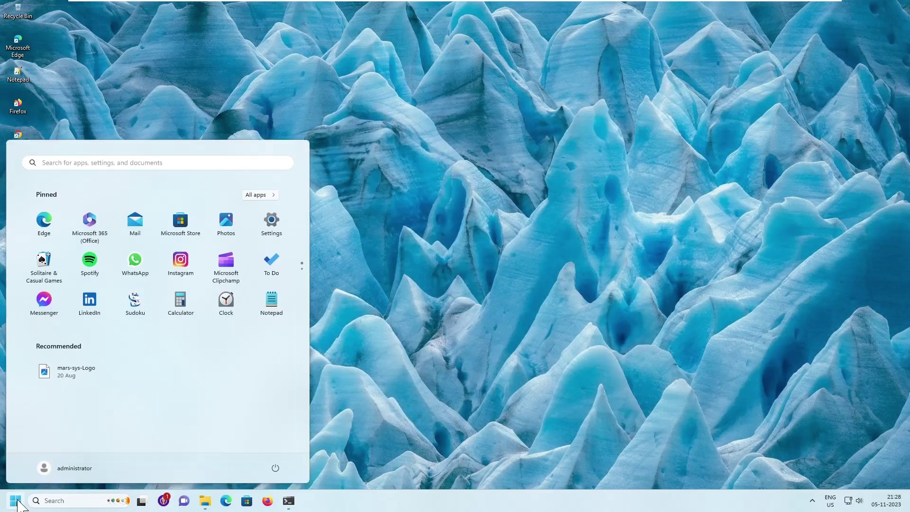
pyautogui.click(162, 166)
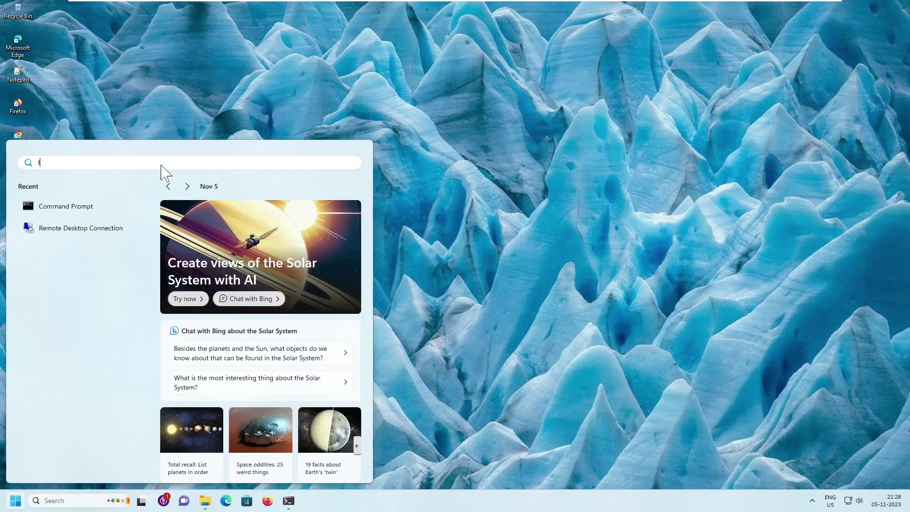
pyautogui.write('fol')
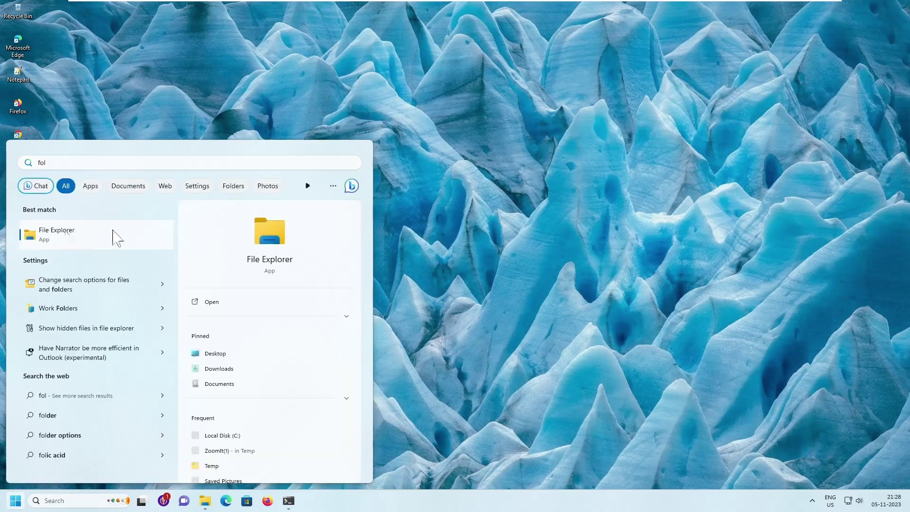
pyautogui.click(716, 200)
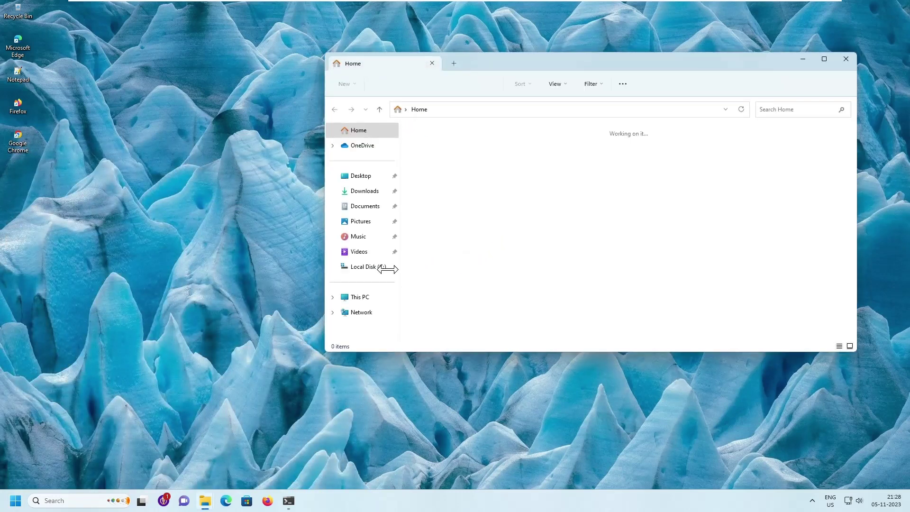
pyautogui.click(368, 268)
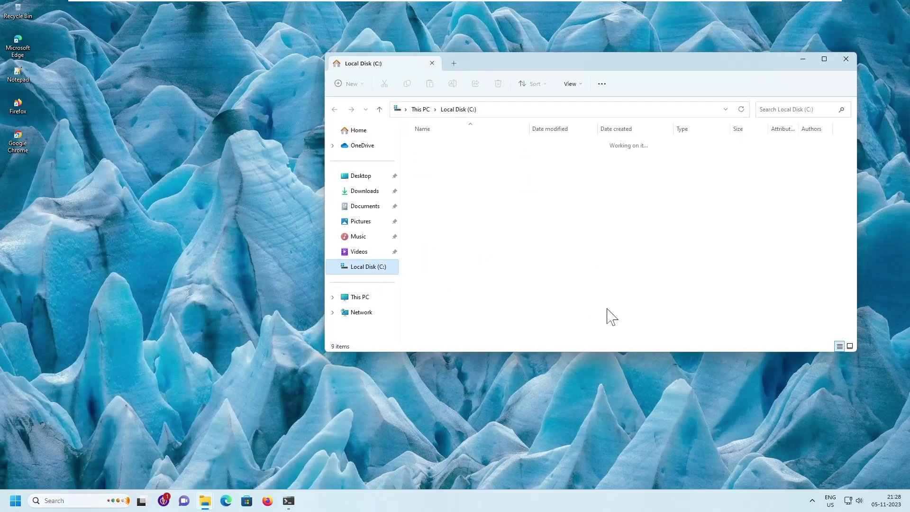
pyautogui.click(824, 59)
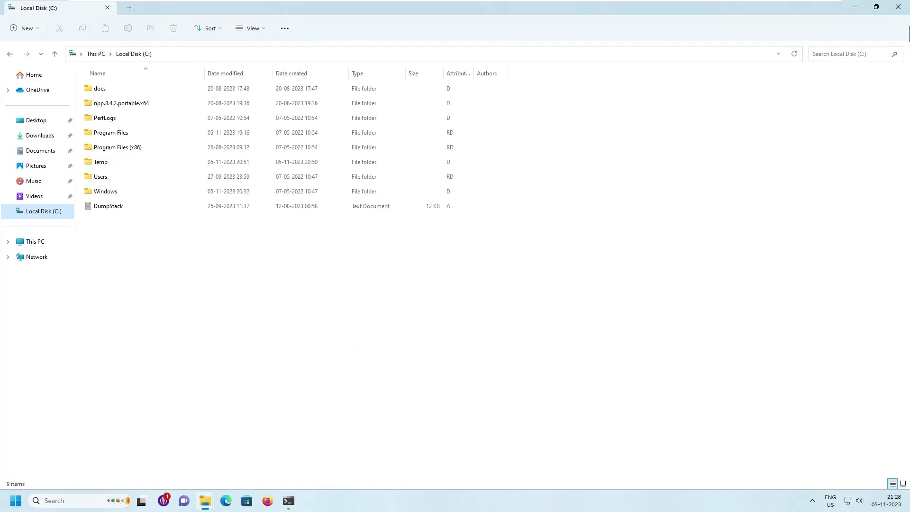
pyautogui.click(205, 500)
pyautogui.moveTo(205, 502)
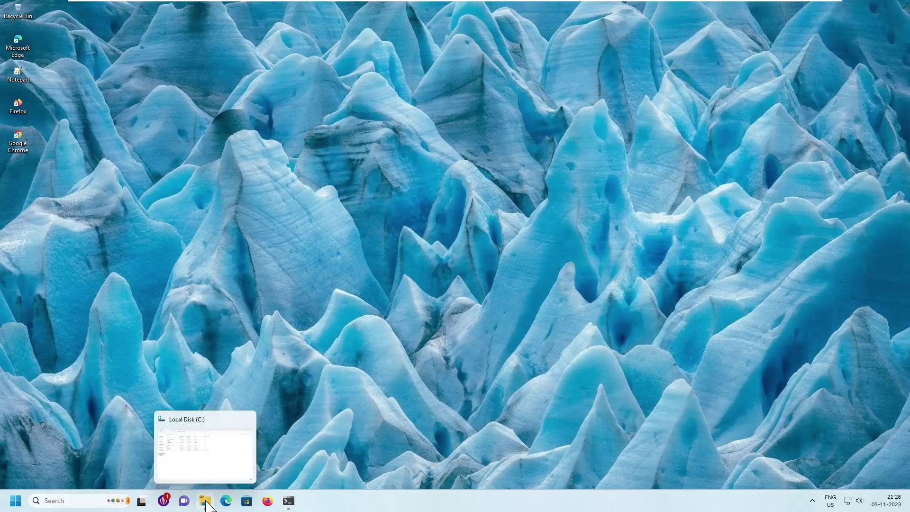
pyautogui.click(207, 501)
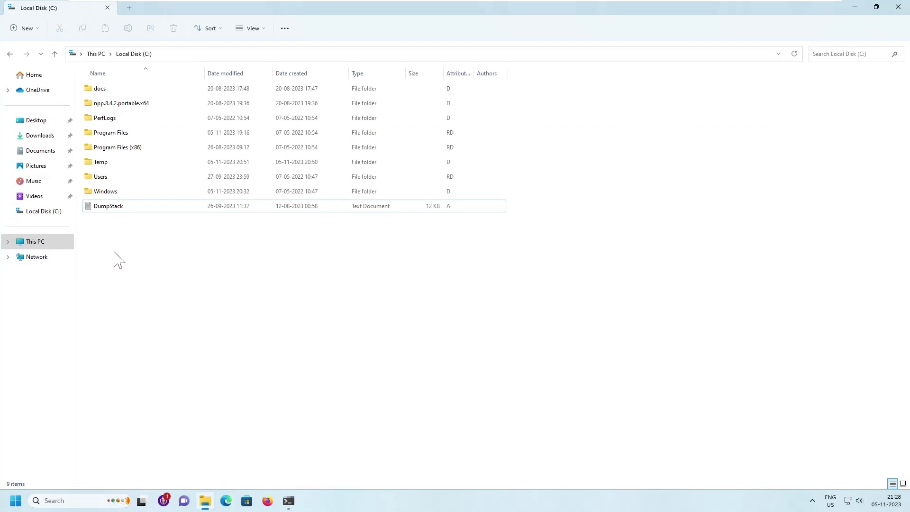
# Create a new folder named share in the root of Local Disk (C:)
pyautogui.rightClick(113, 271)
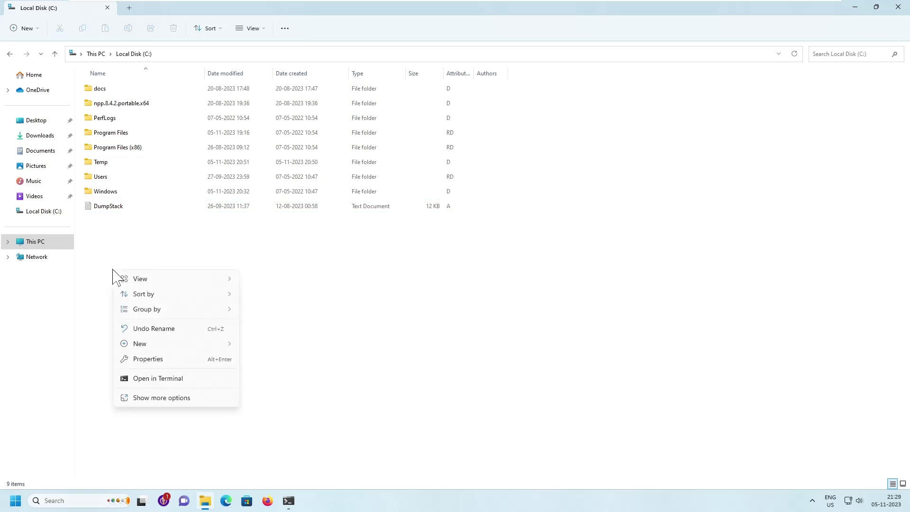
pyautogui.moveTo(149, 345)
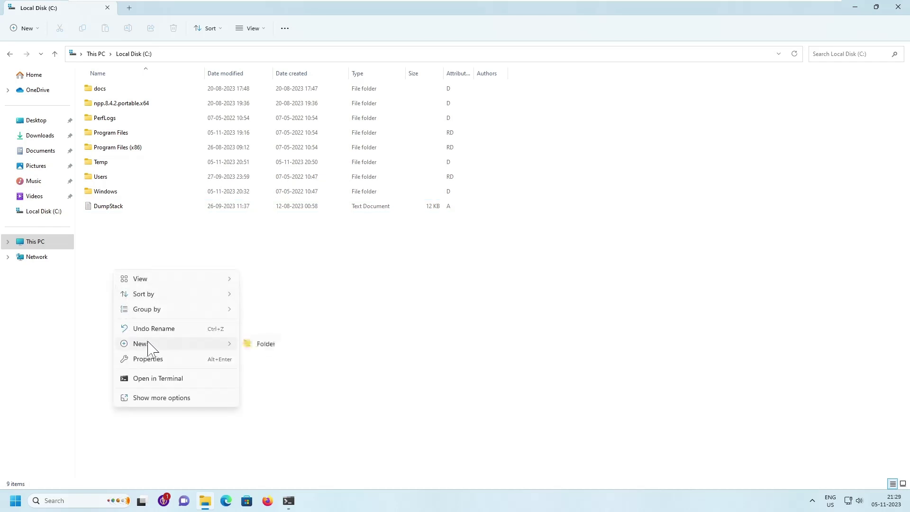
pyautogui.click(273, 350)
pyautogui.write('share')
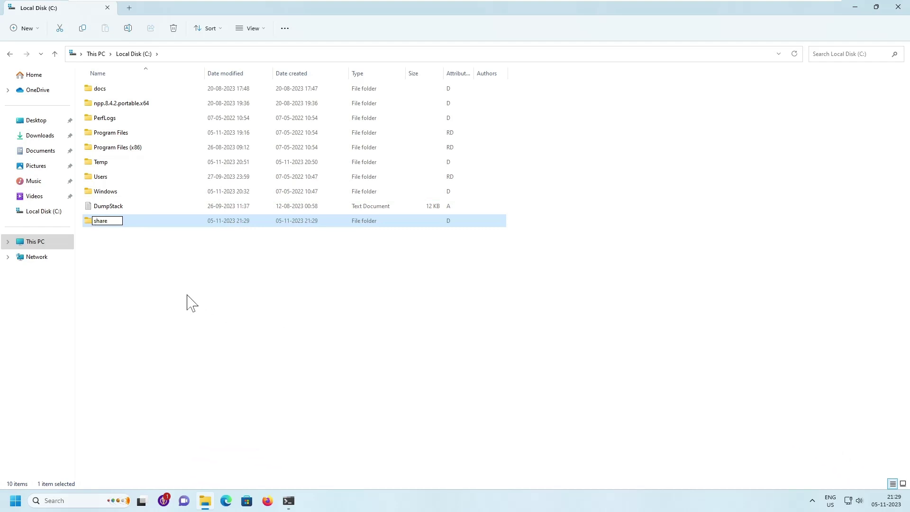
pyautogui.click(124, 247)
pyautogui.click(102, 221)
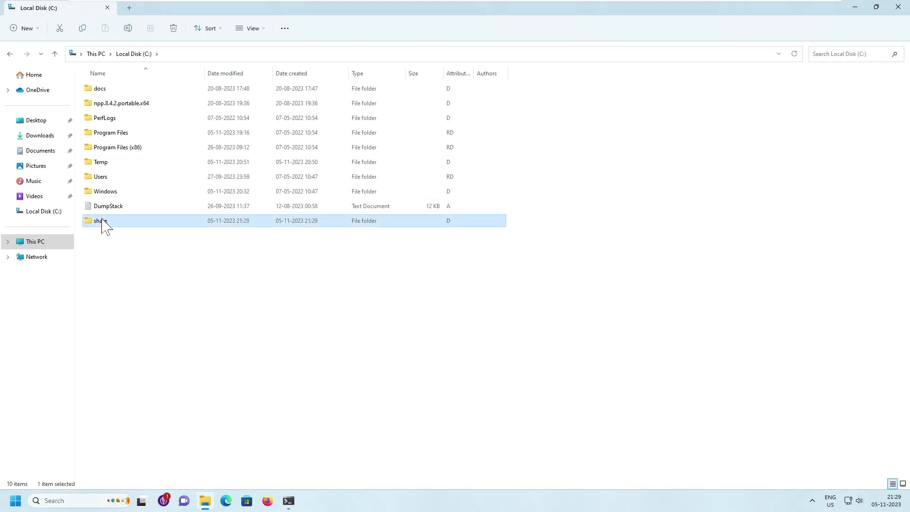
pyautogui.rightClick(104, 226)
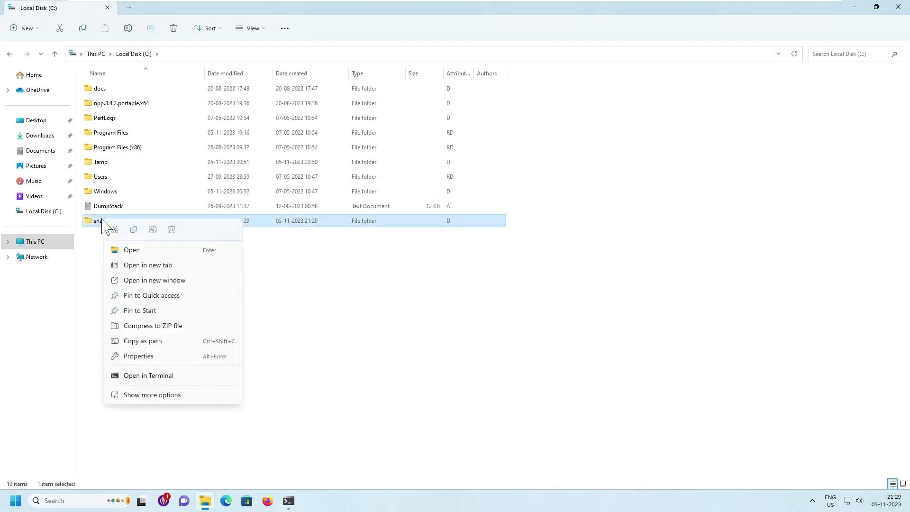
pyautogui.click(145, 357)
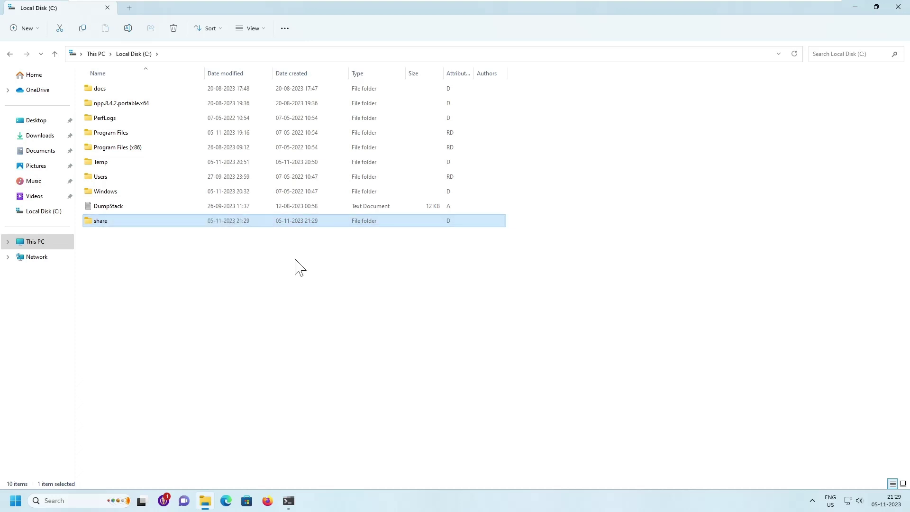
pyautogui.click(273, 226)
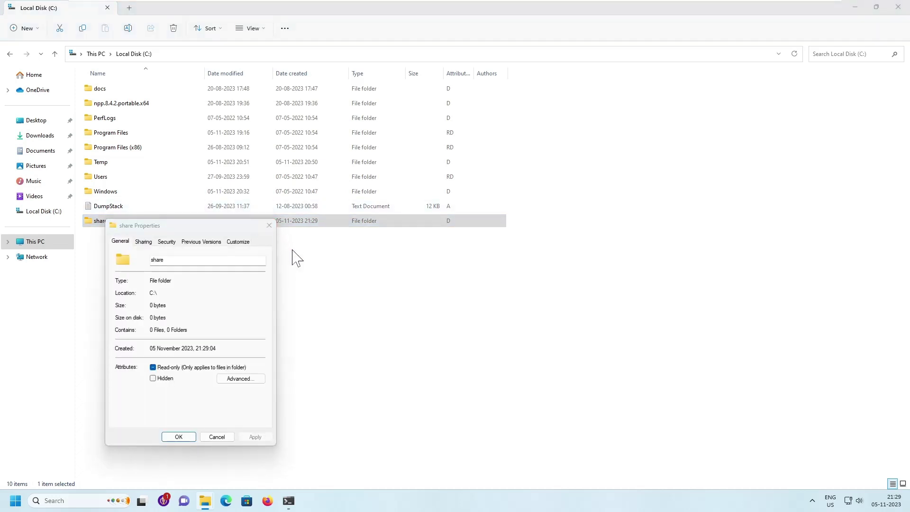
pyautogui.rightClick(102, 221)
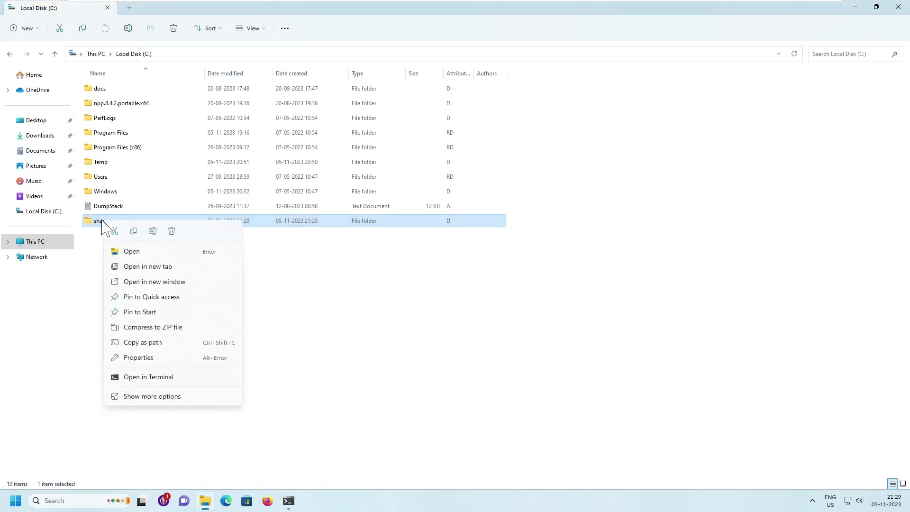
pyautogui.moveTo(105, 349)
pyautogui.mouseDown()
pyautogui.moveTo(171, 357)
pyautogui.moveTo(188, 368)
pyautogui.mouseUp()
pyautogui.press('Escape')
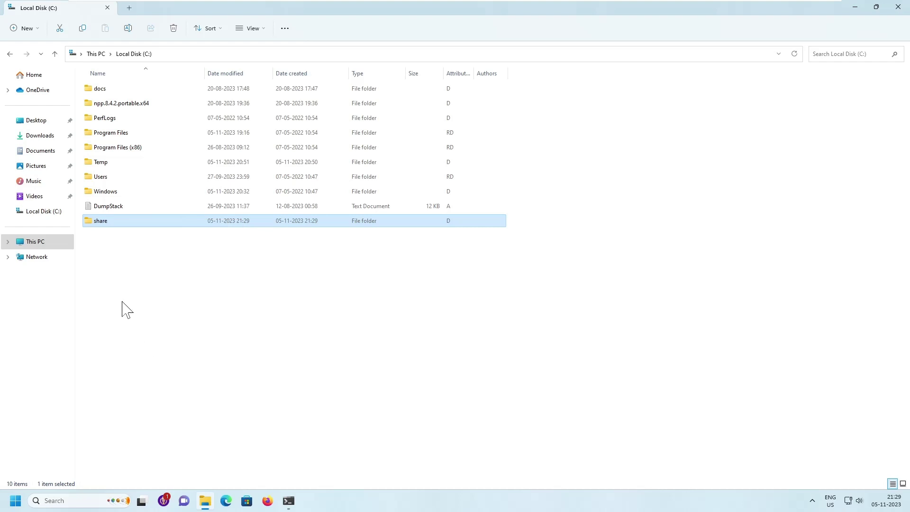
# Open the network sharing settings from the share folder's properties and add Everyone to the people to share with
pyautogui.rightClick(101, 221)
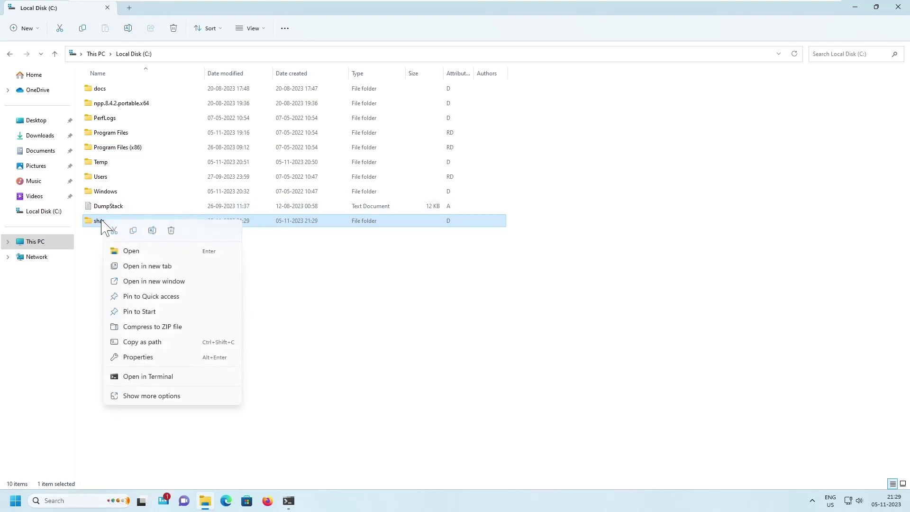
pyautogui.click(144, 357)
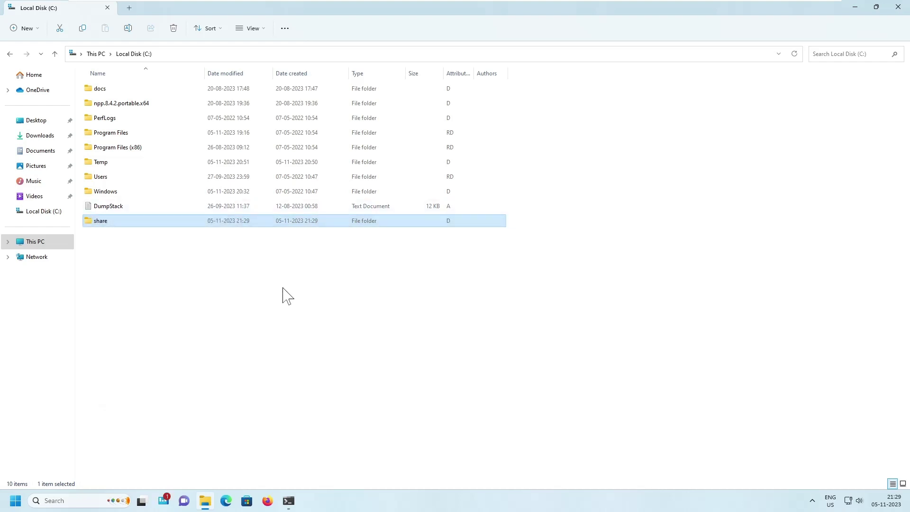
pyautogui.click(144, 243)
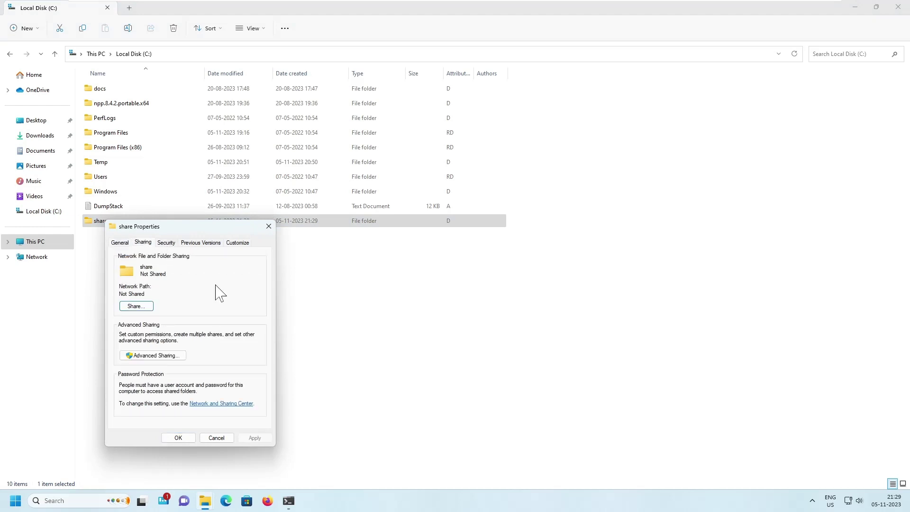
pyautogui.click(137, 306)
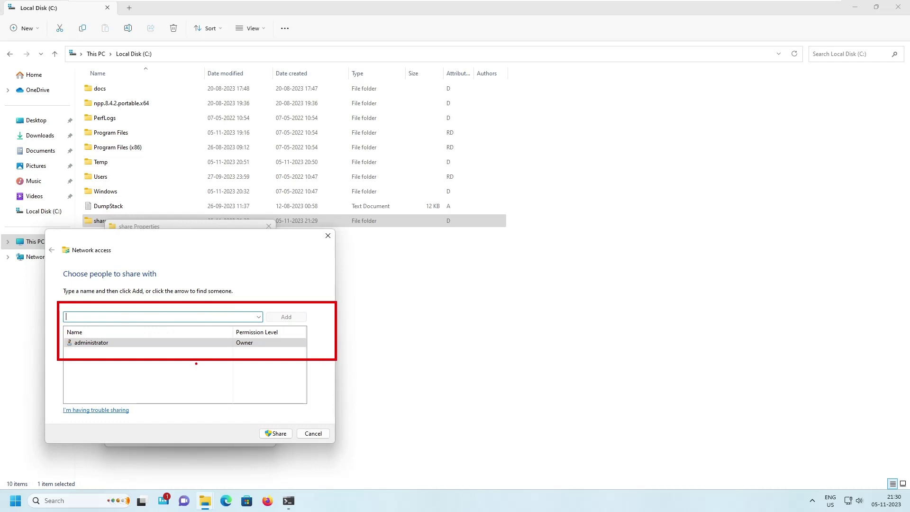
pyautogui.click(259, 317)
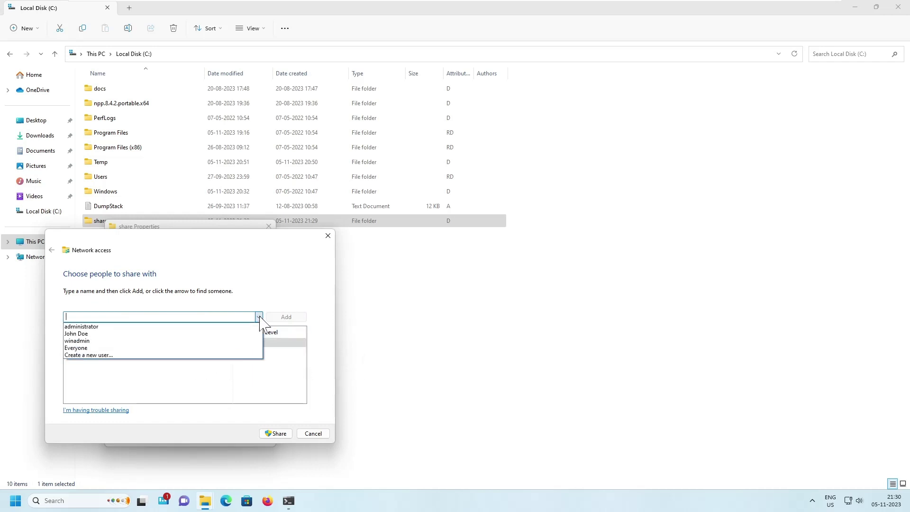
pyautogui.click(152, 348)
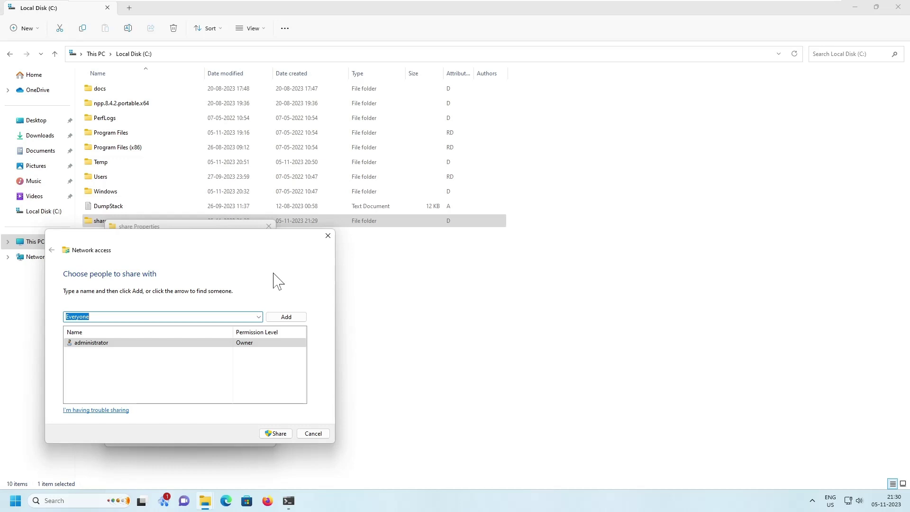
pyautogui.click(291, 317)
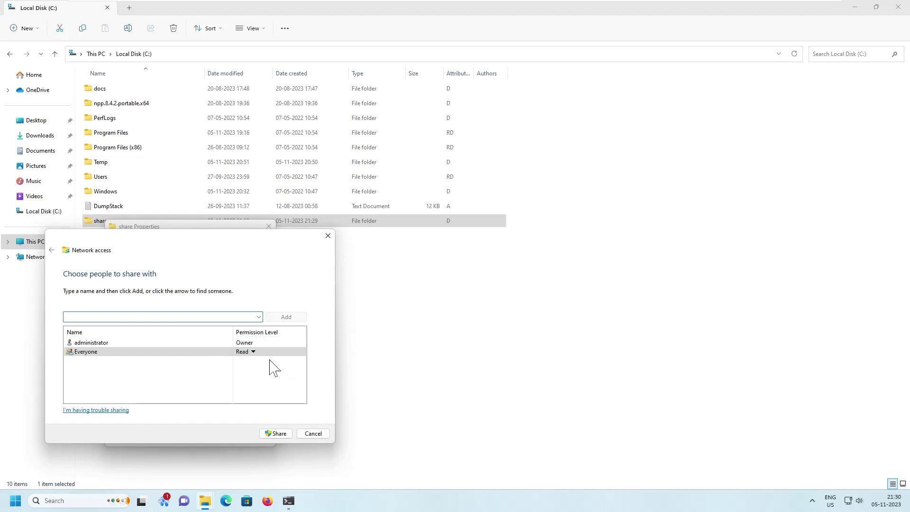
# Set Everyone's permission level to Read/Write, share the folder on the network and close its properties
pyautogui.click(254, 352)
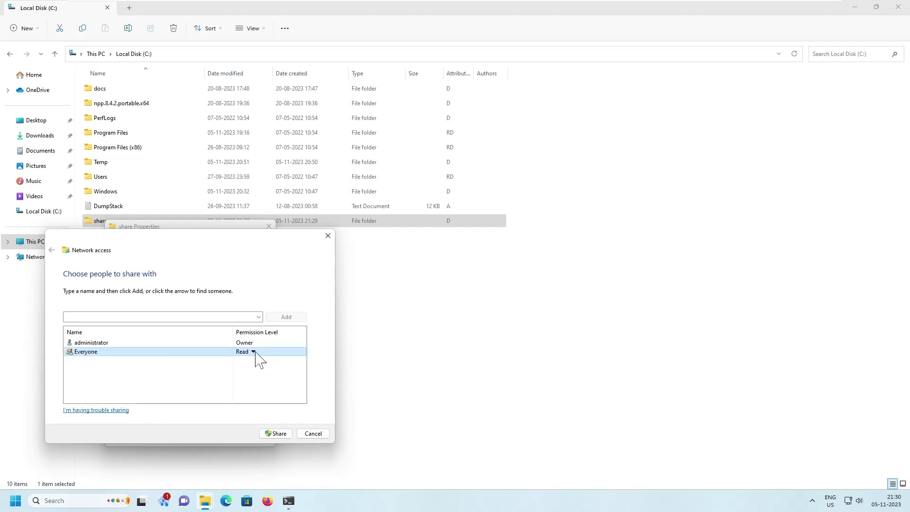
pyautogui.click(253, 351)
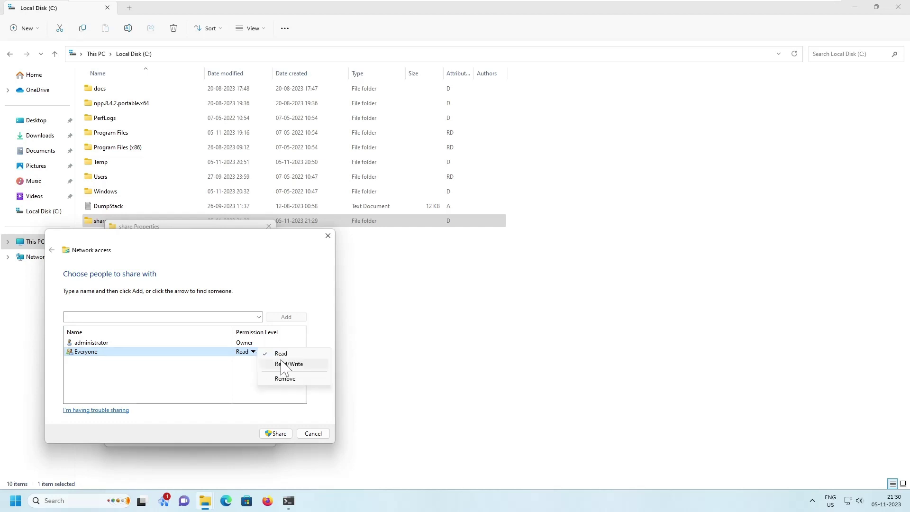
pyautogui.click(284, 364)
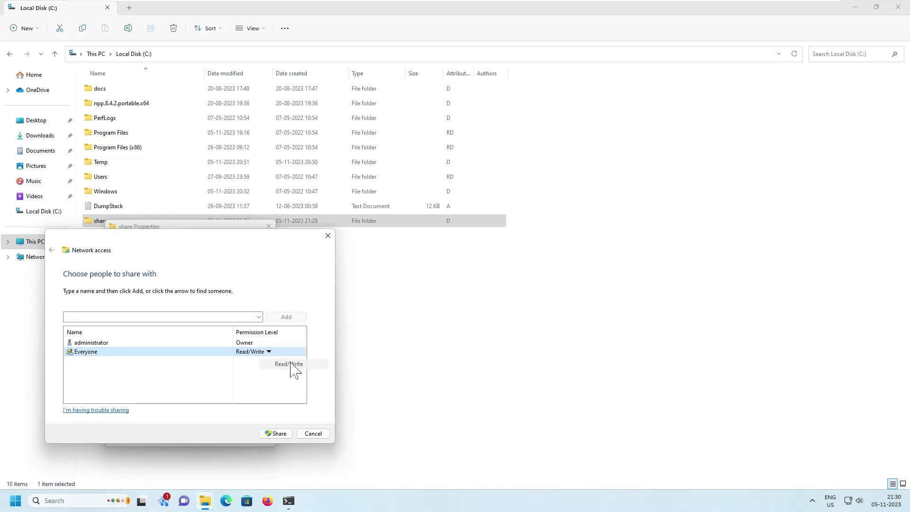
pyautogui.click(279, 434)
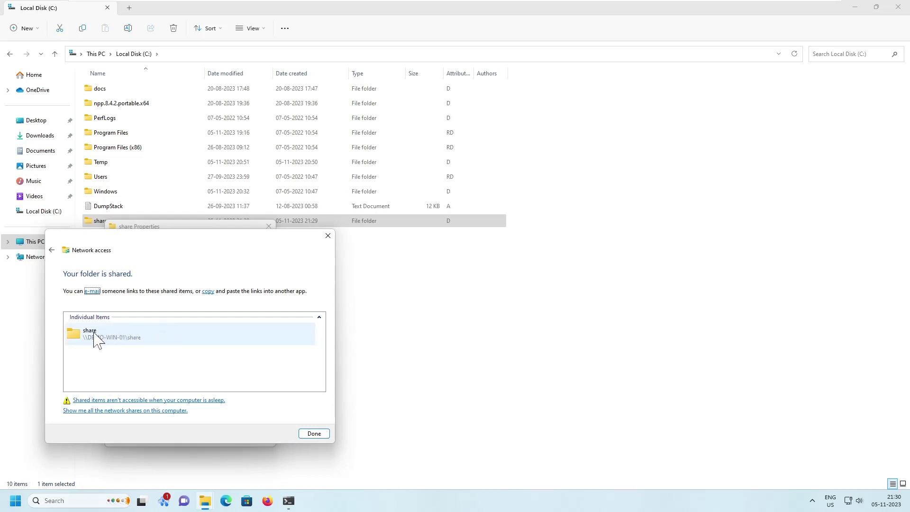
pyautogui.click(315, 433)
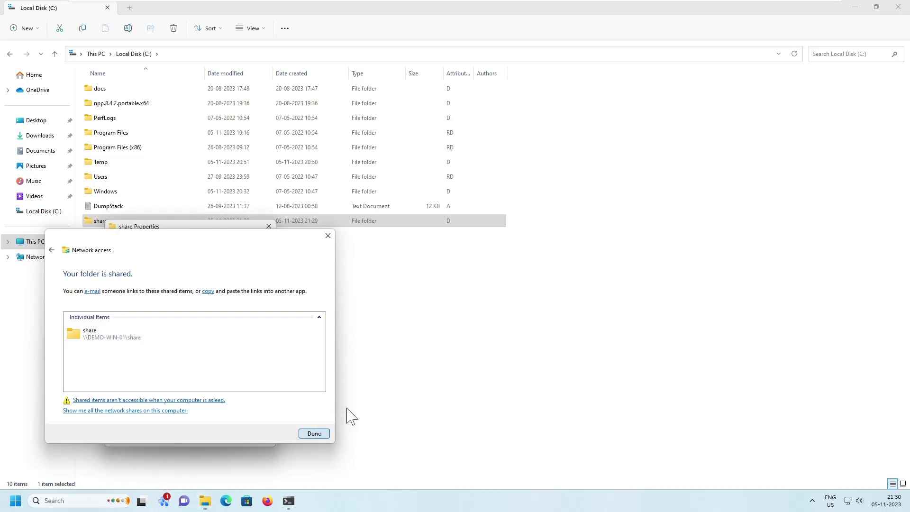
pyautogui.click(178, 434)
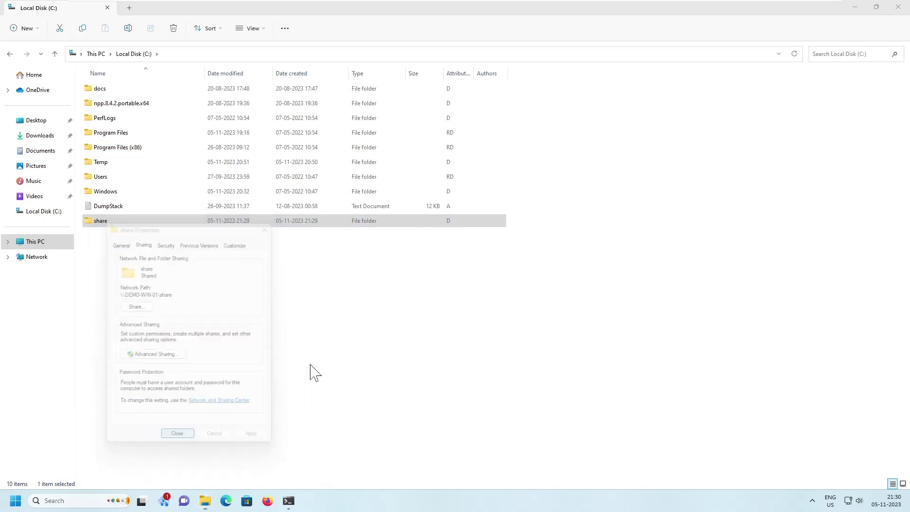
pyautogui.click(218, 330)
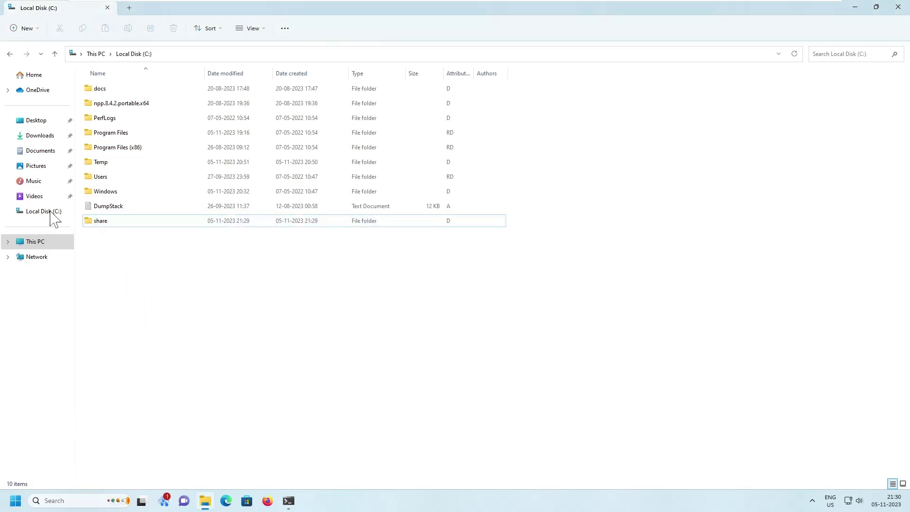
pyautogui.moveTo(75, 212); pyautogui.dragTo(151, 243)
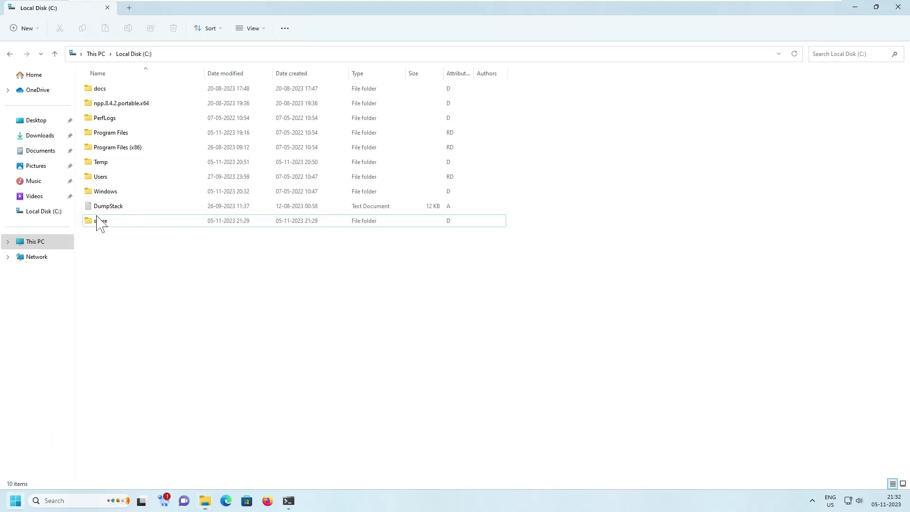
# Launch Remote Desktop Connection with mstsc and start a connection to 192.168.126.156
pyautogui.press('super')
pyautogui.click(76, 163)
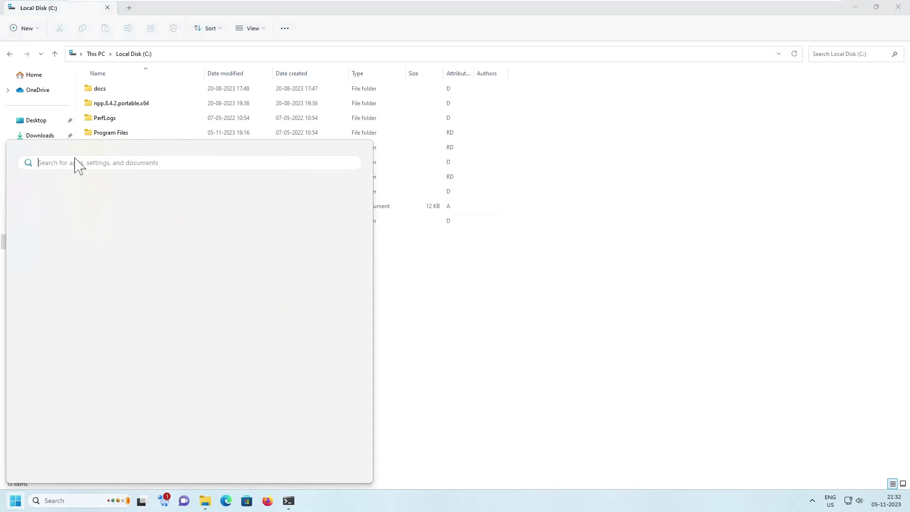
pyautogui.write('mstsc')
pyautogui.press('Return')
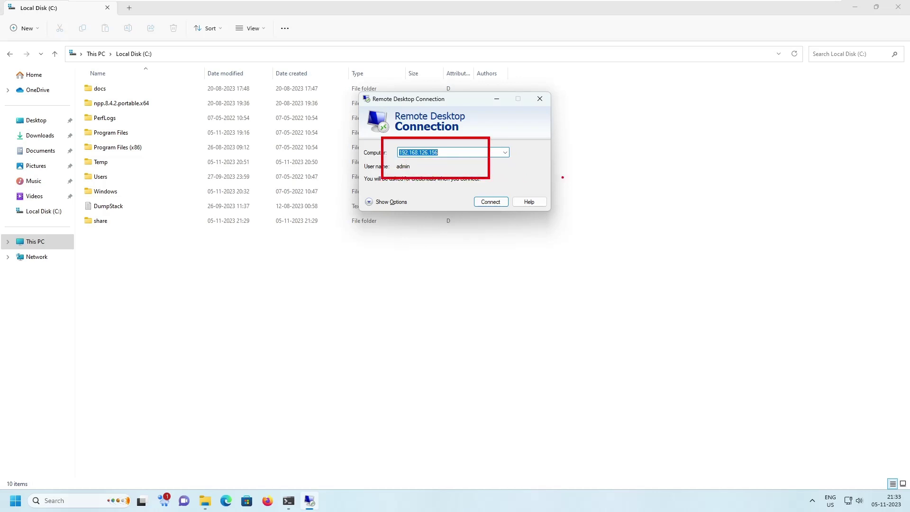
pyautogui.click(490, 202)
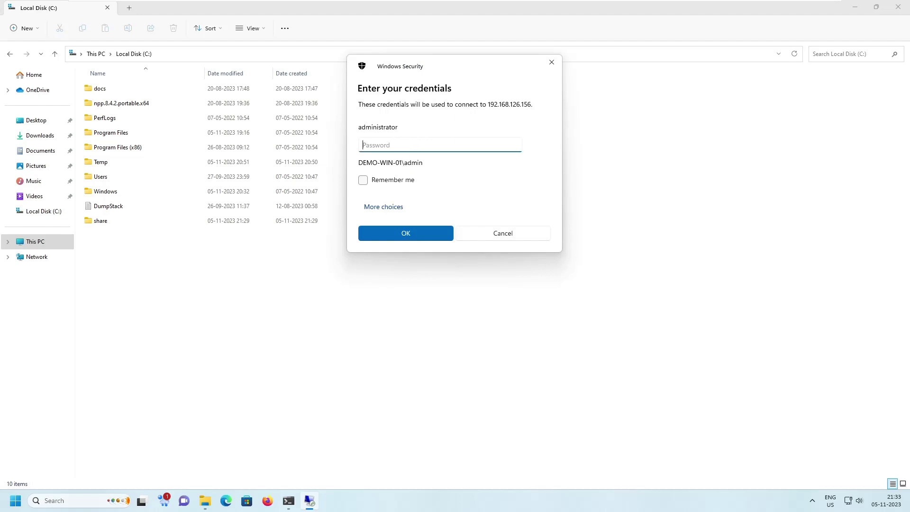
# Enter the account password for the remote computer and connect despite its untrusted certificate
pyautogui.write('••••')
pyautogui.press('Return')
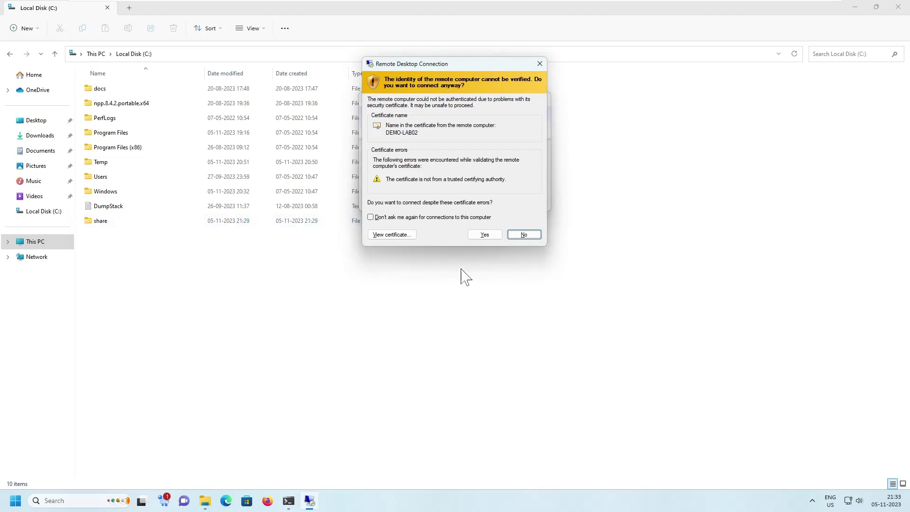
pyautogui.click(484, 234)
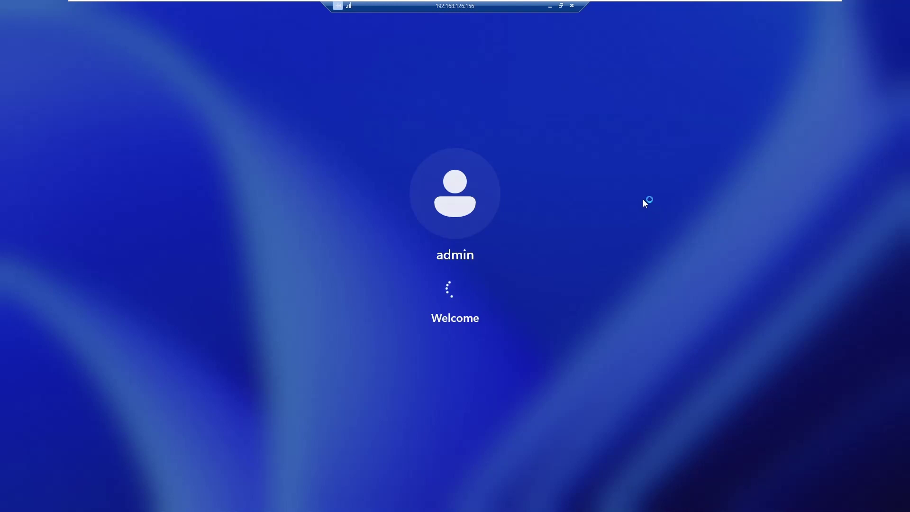
# Take the remote desktop session out of full screen and size and place its window beside the local folder list
pyautogui.click(560, 5)
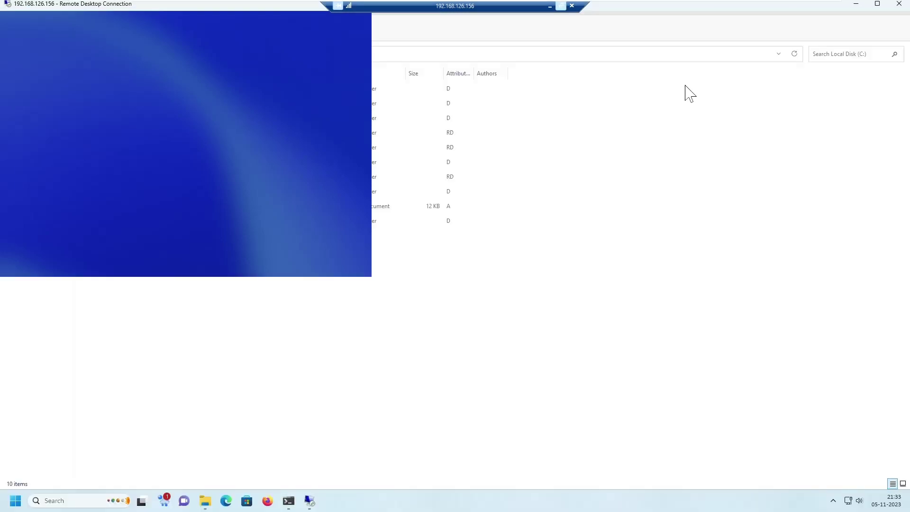
pyautogui.moveTo(272, 10); pyautogui.dragTo(649, 87)
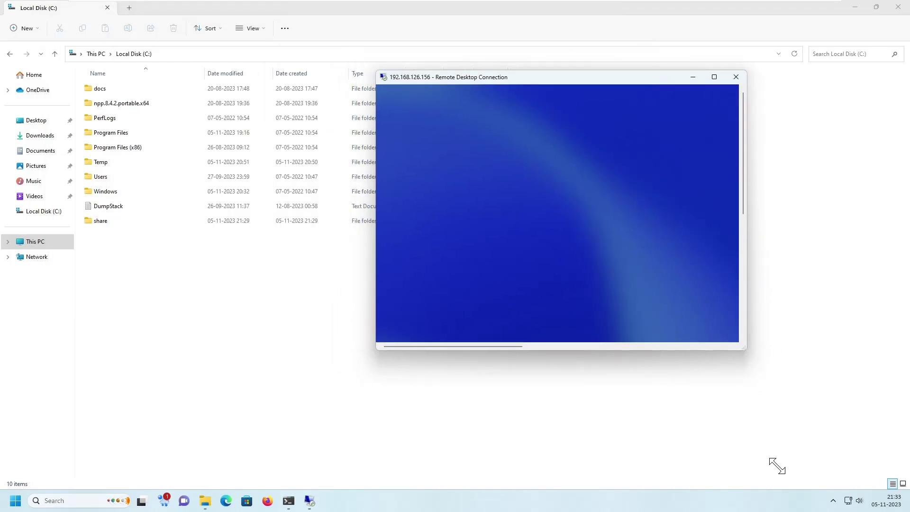
pyautogui.moveTo(778, 466); pyautogui.dragTo(807, 487)
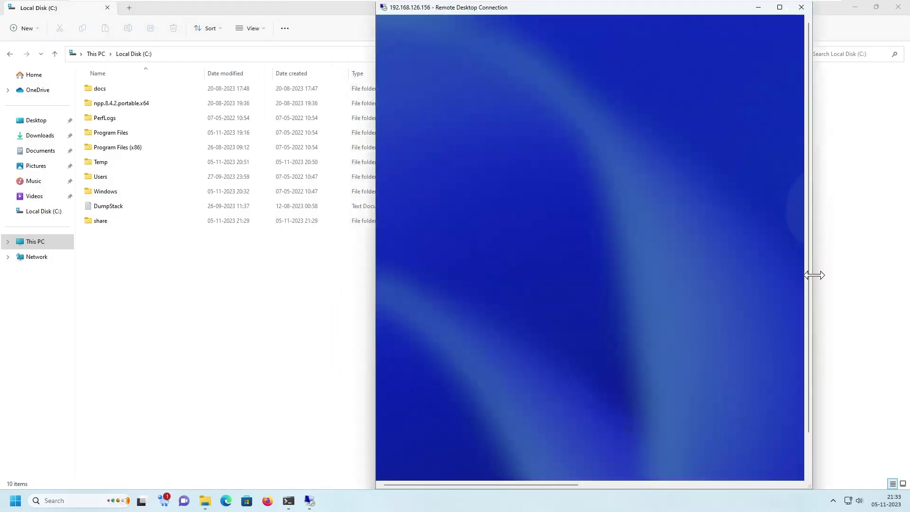
pyautogui.moveTo(811, 274); pyautogui.dragTo(902, 273)
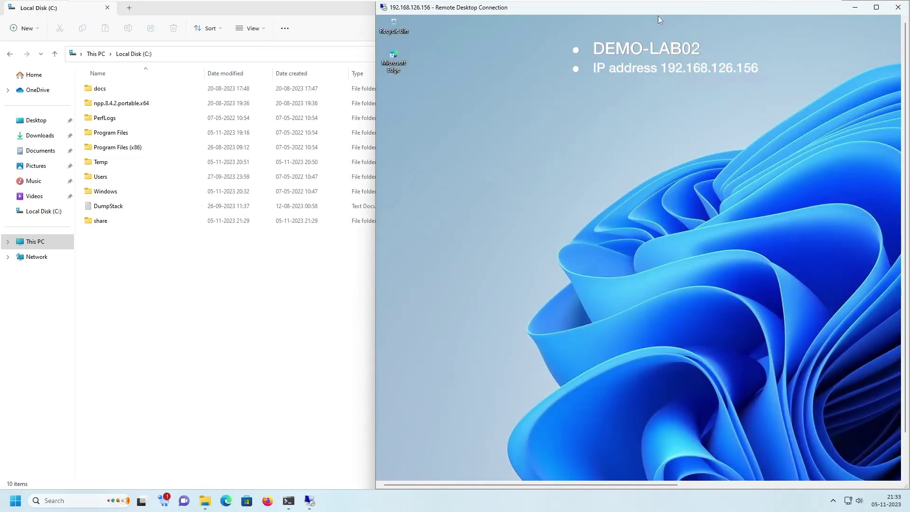
pyautogui.moveTo(658, 16); pyautogui.dragTo(610, 16)
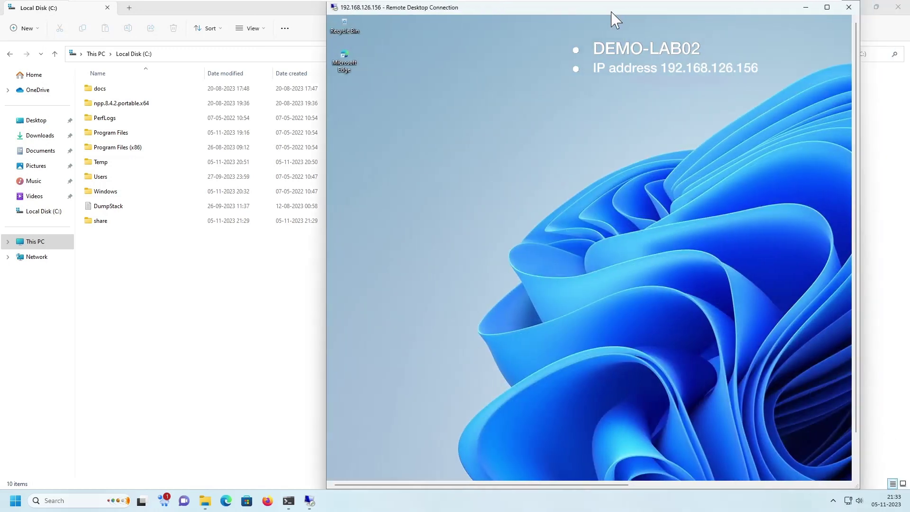
pyautogui.moveTo(861, 213); pyautogui.dragTo(909, 321)
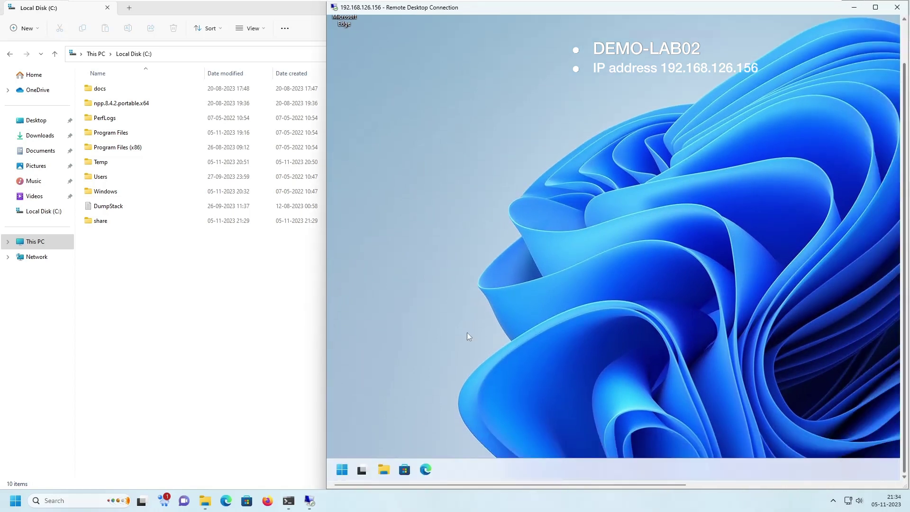
# Open Command Prompt on the remote computer and check its computer name with the hostname command
pyautogui.click(342, 469)
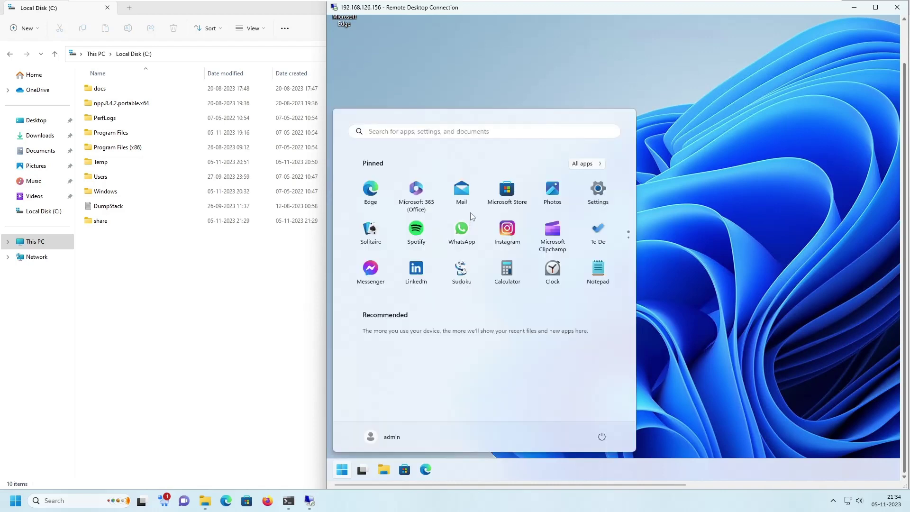
pyautogui.click(410, 132)
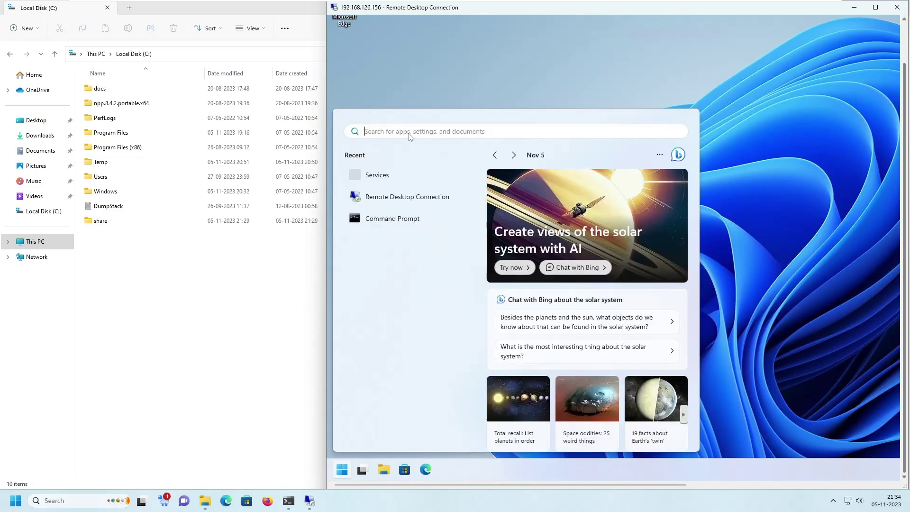
pyautogui.write('cmd')
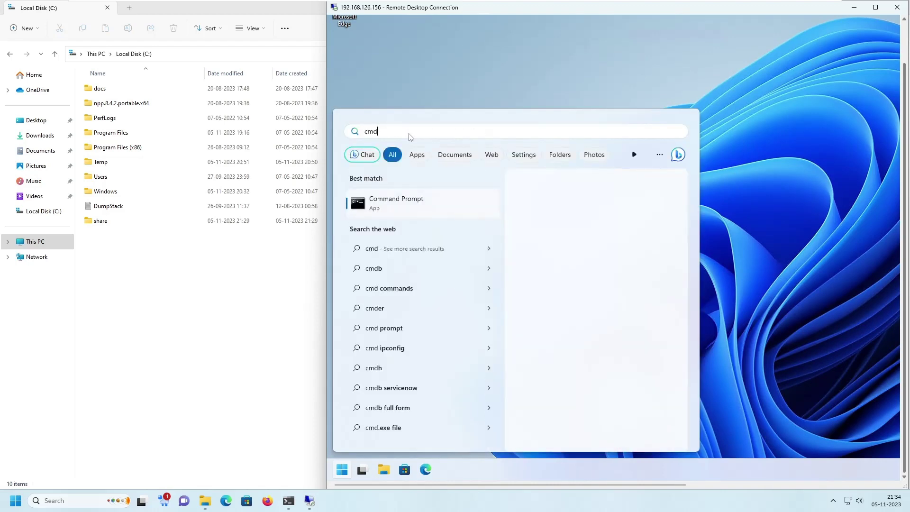
pyautogui.press('Return')
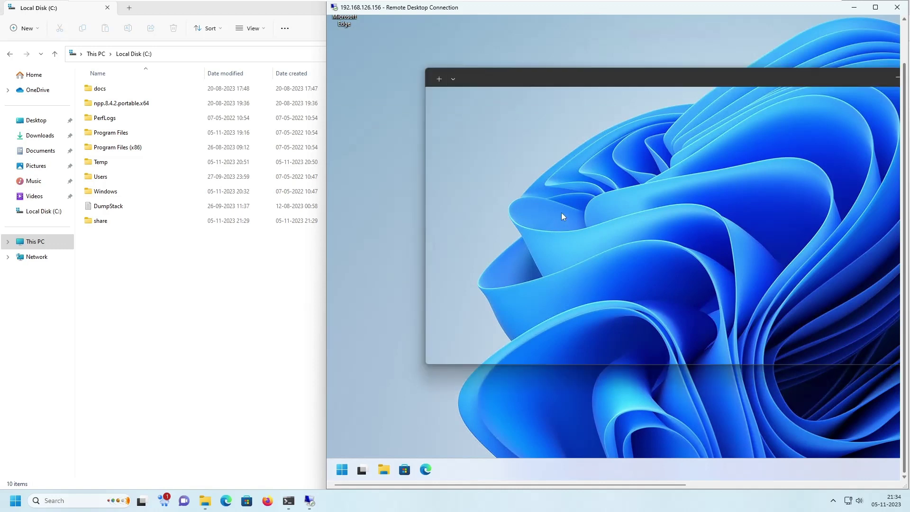
pyautogui.write('hostname')
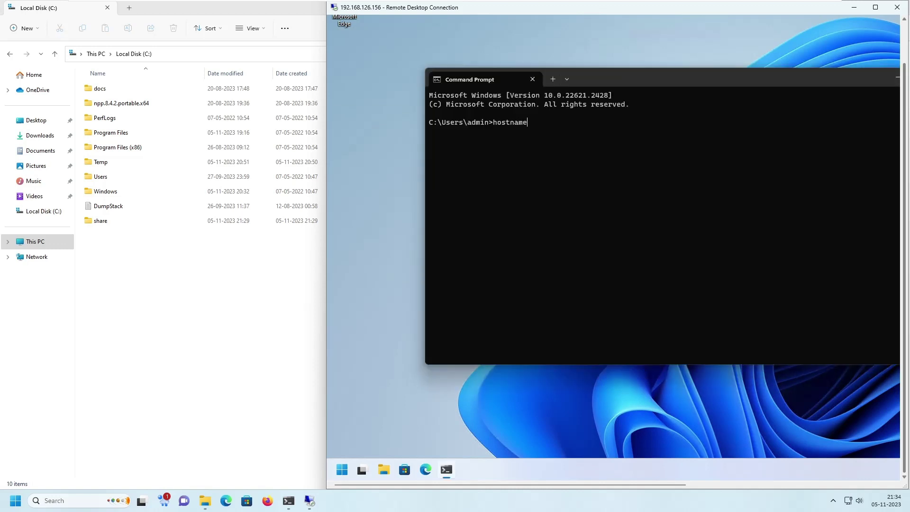
pyautogui.press('Return')
pyautogui.moveTo(422, 125)
pyautogui.mouseDown()
pyautogui.moveTo(505, 138)
pyautogui.moveTo(520, 159)
pyautogui.mouseUp()
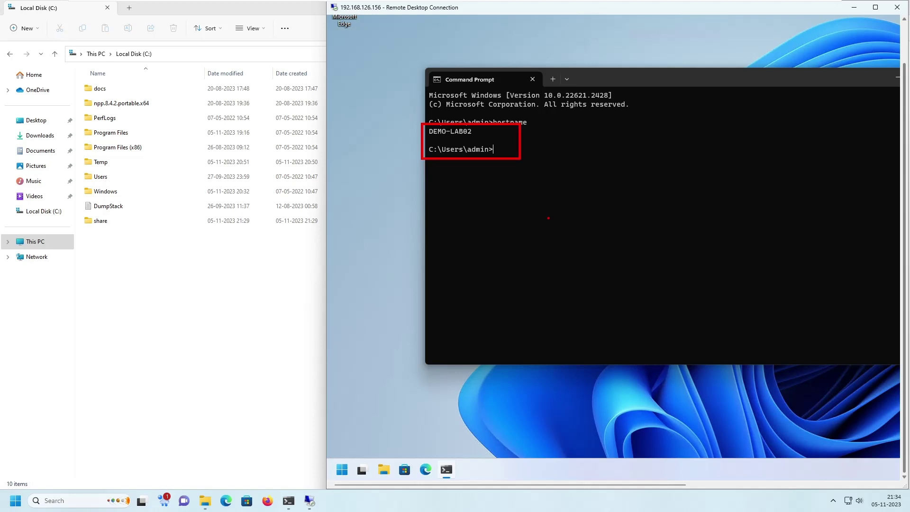
pyautogui.press('Escape')
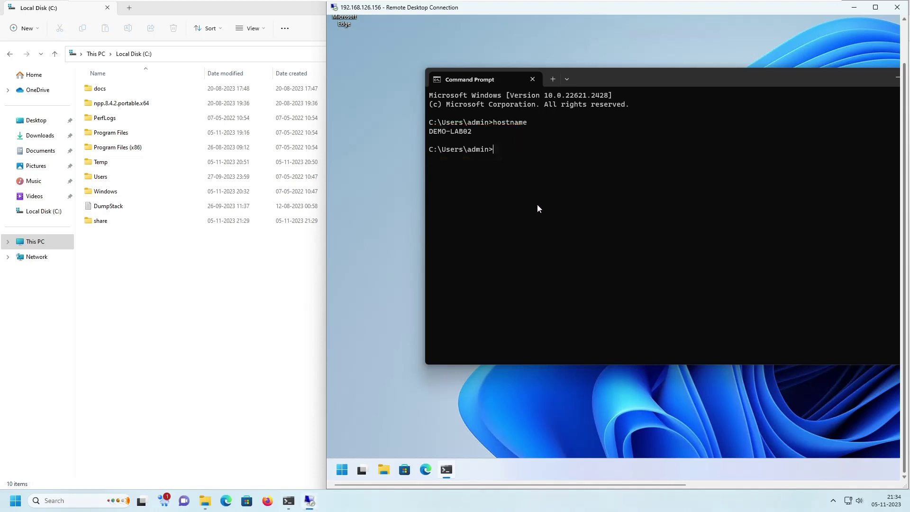
pyautogui.click(164, 256)
pyautogui.hotkey('ctrl', '2')
pyautogui.moveTo(69, 209); pyautogui.dragTo(147, 241)
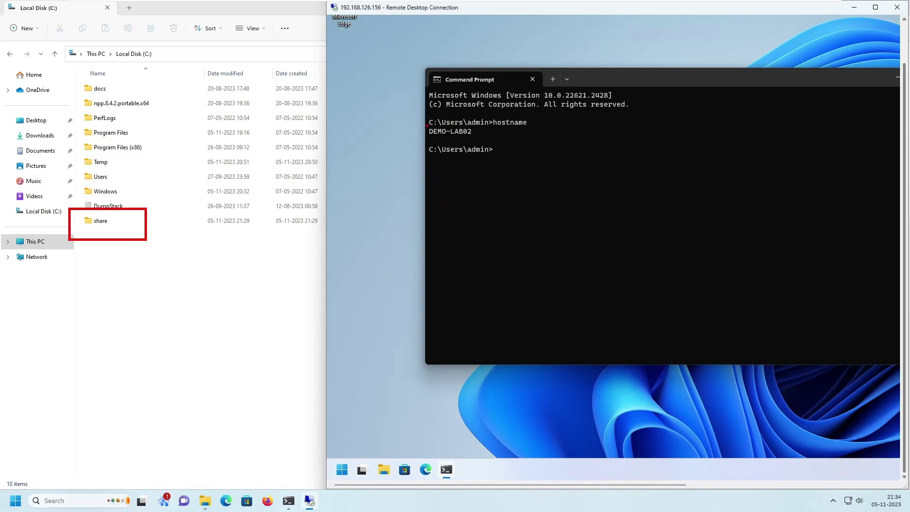
pyautogui.moveTo(427, 126); pyautogui.dragTo(489, 146)
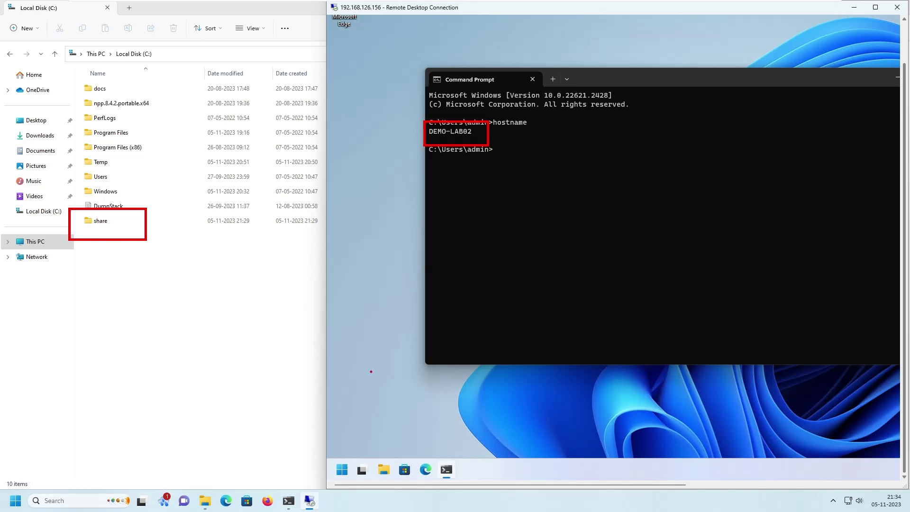
pyautogui.press('Escape')
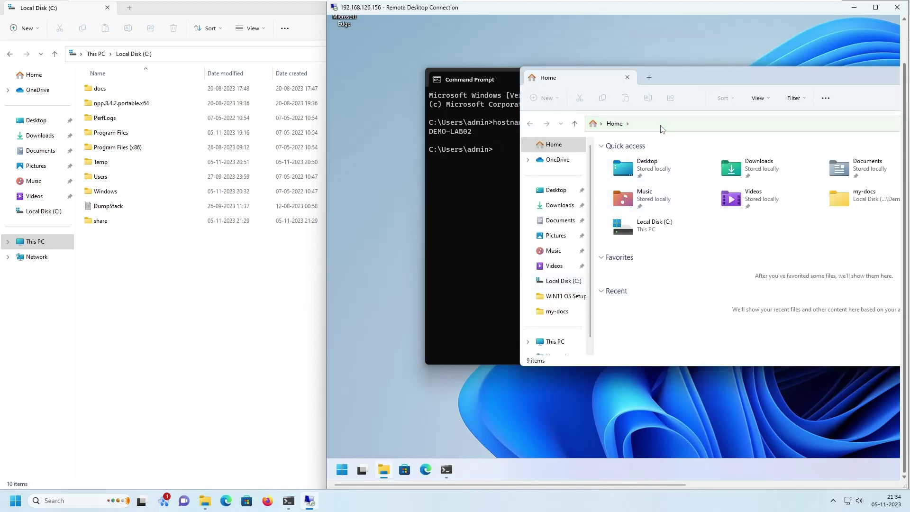
# Bring up the local Command Prompt and place it beside the remote session to read the local computer's IPv4 address
pyautogui.click(664, 129)
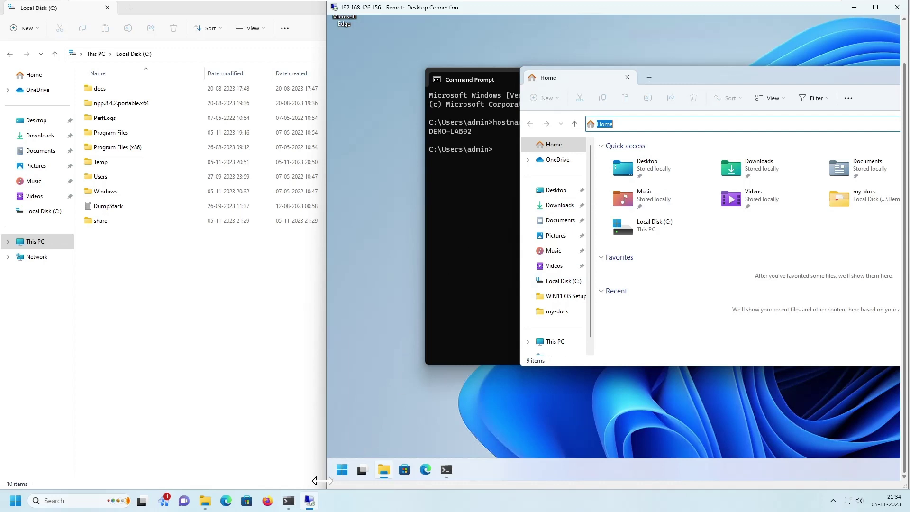
pyautogui.click(289, 501)
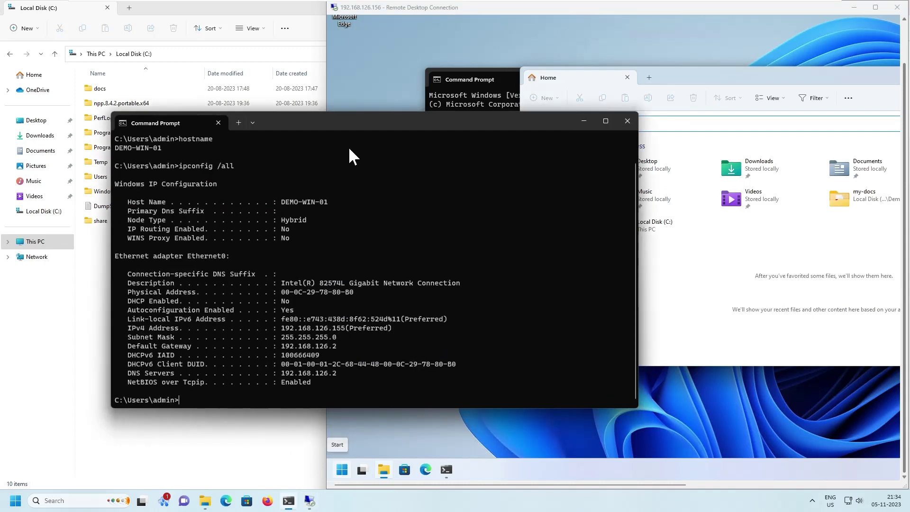
pyautogui.moveTo(380, 118); pyautogui.dragTo(315, 134)
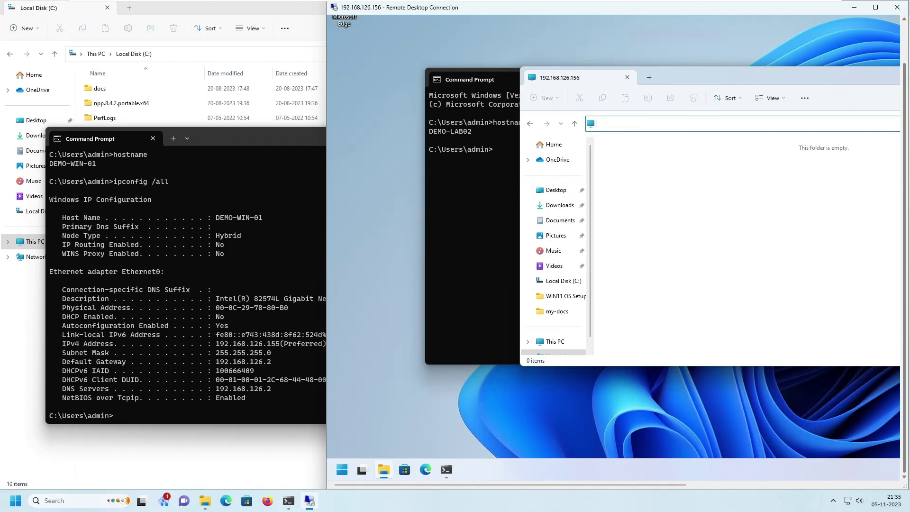
# In the remote computer's File Explorer, go to \\192.168.126.155 and open the share folder
pyautogui.write('\\\\')
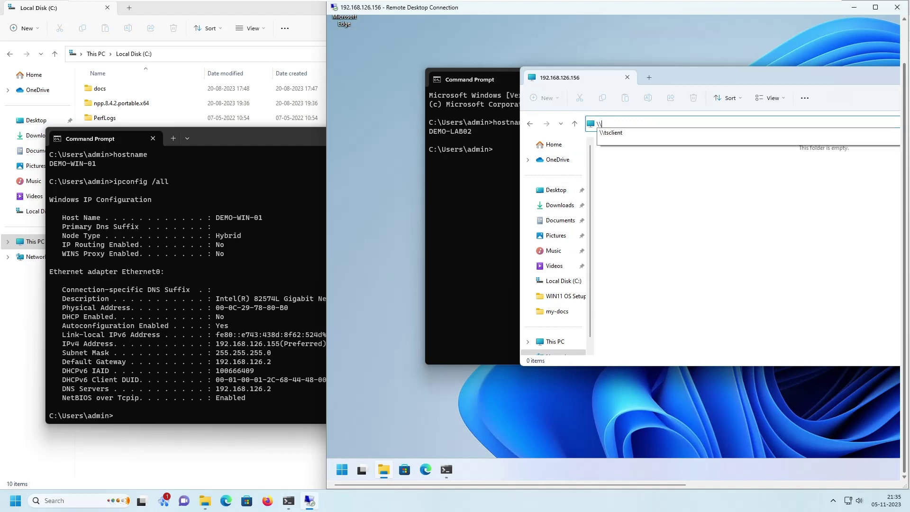
pyautogui.write('192.168')
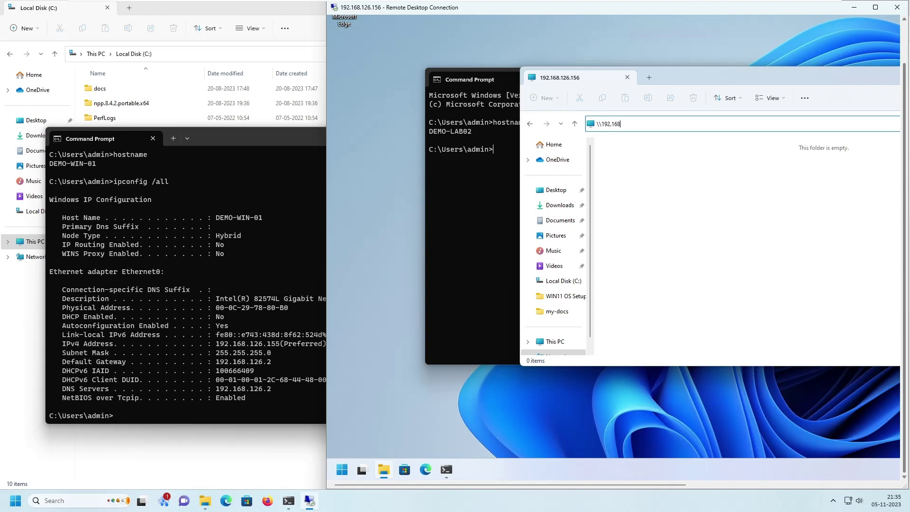
pyautogui.write('.126.155')
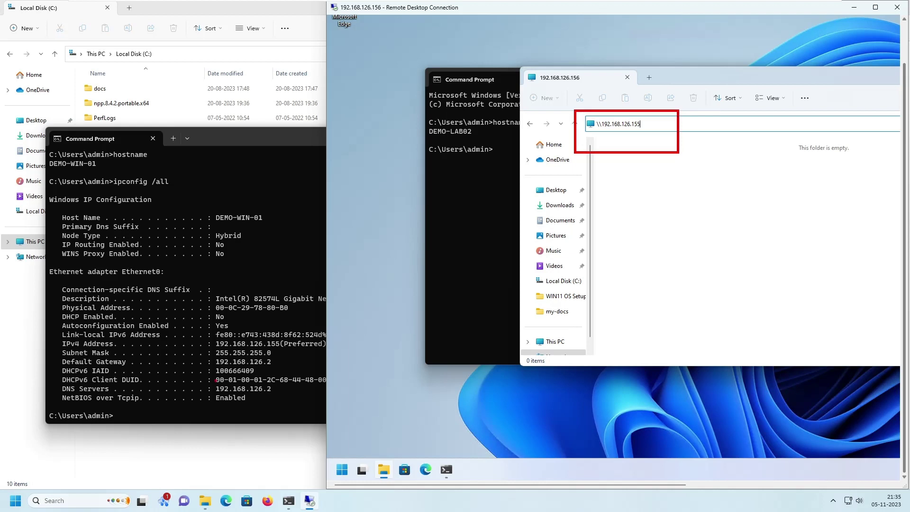
pyautogui.click(112, 130)
pyautogui.click(517, 135)
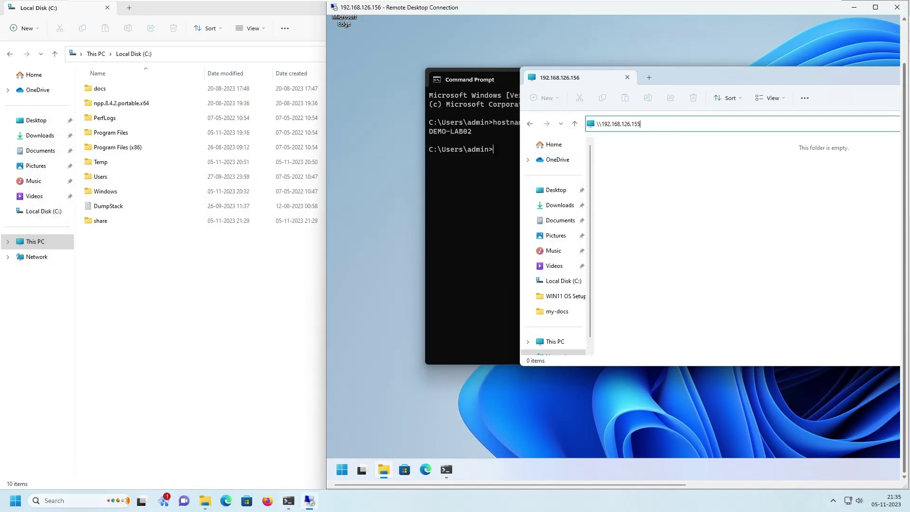
pyautogui.press('Return')
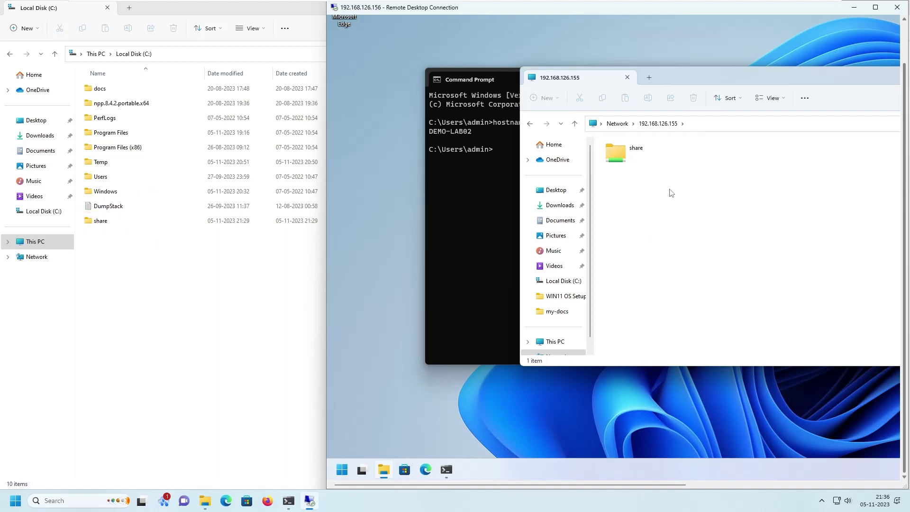
pyautogui.doubleClick(636, 153)
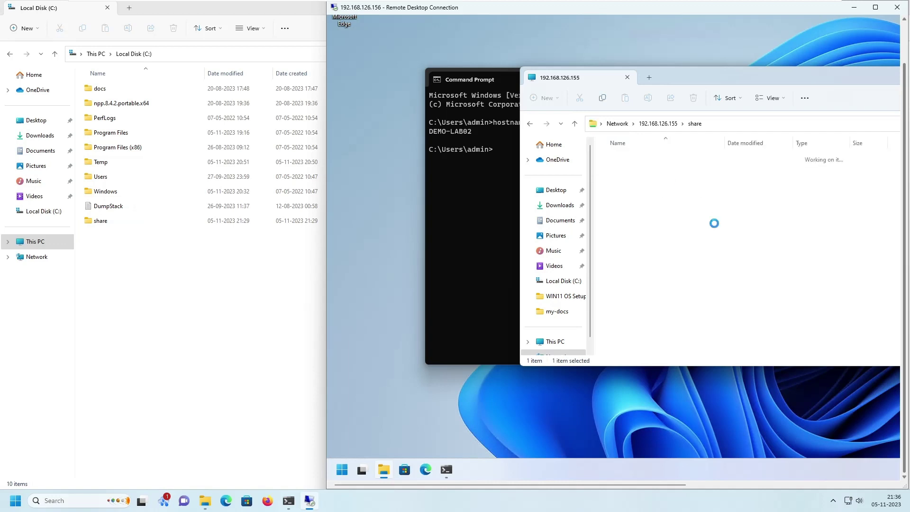
# Open the local share folder, compare it with the remote view of the share, and return to Local Disk (C:)
pyautogui.click(105, 223)
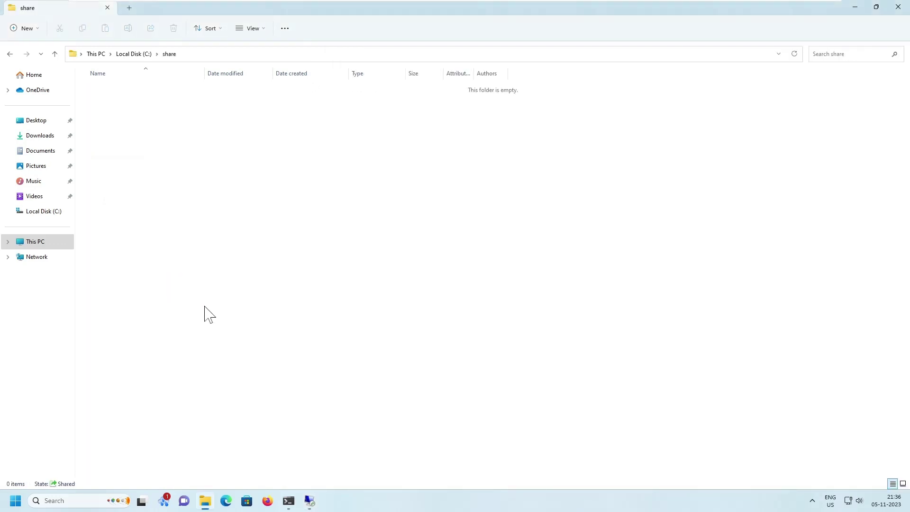
pyautogui.click(310, 501)
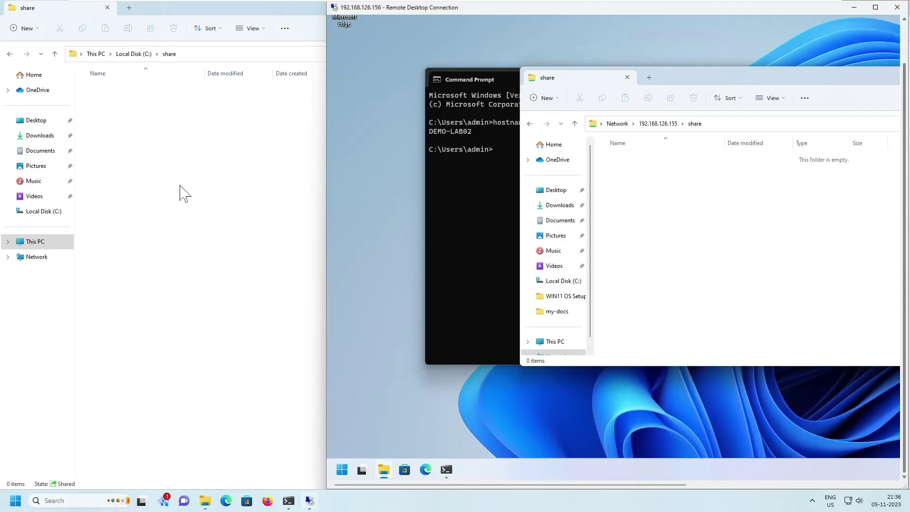
pyautogui.click(165, 90)
pyautogui.hotkey('alt', 'Up')
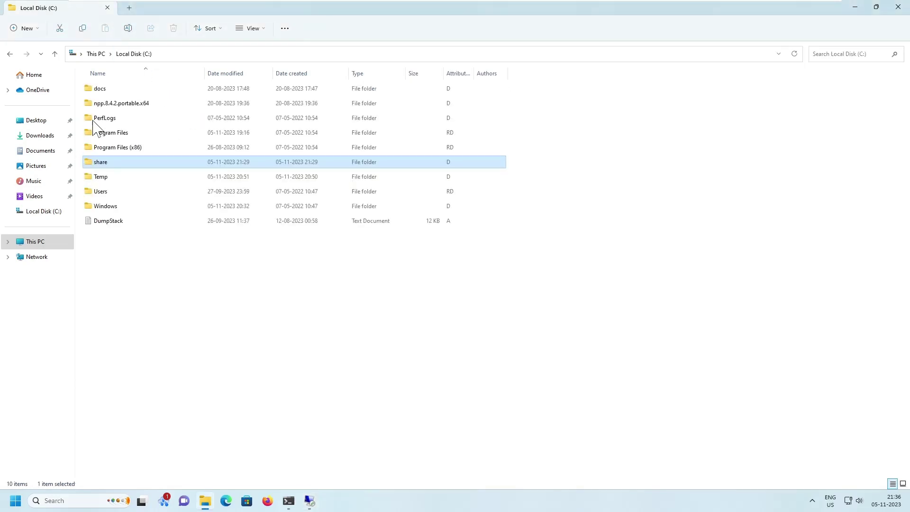
# Copy the first seven PDF files in C:\docs\my-docs, down to the vostro-3250 small desktop owner's manual
pyautogui.click(116, 91)
pyautogui.doubleClick(117, 92)
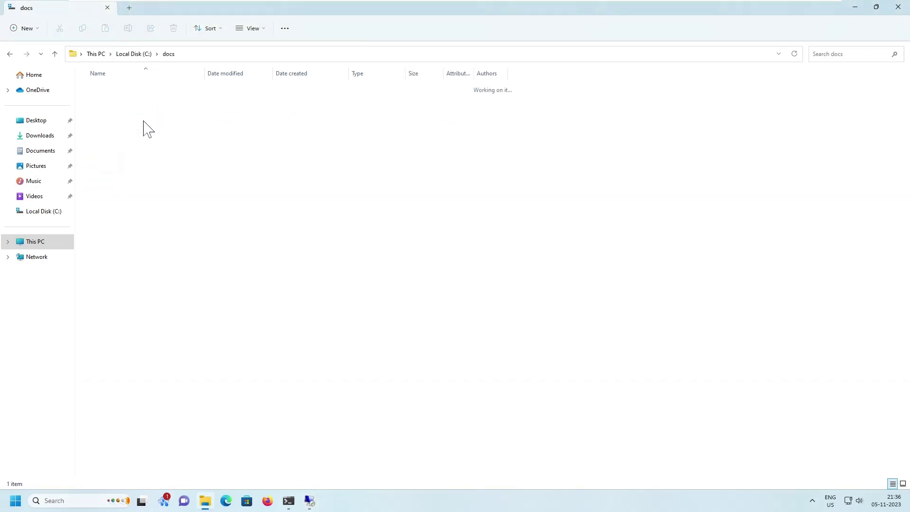
pyautogui.doubleClick(112, 97)
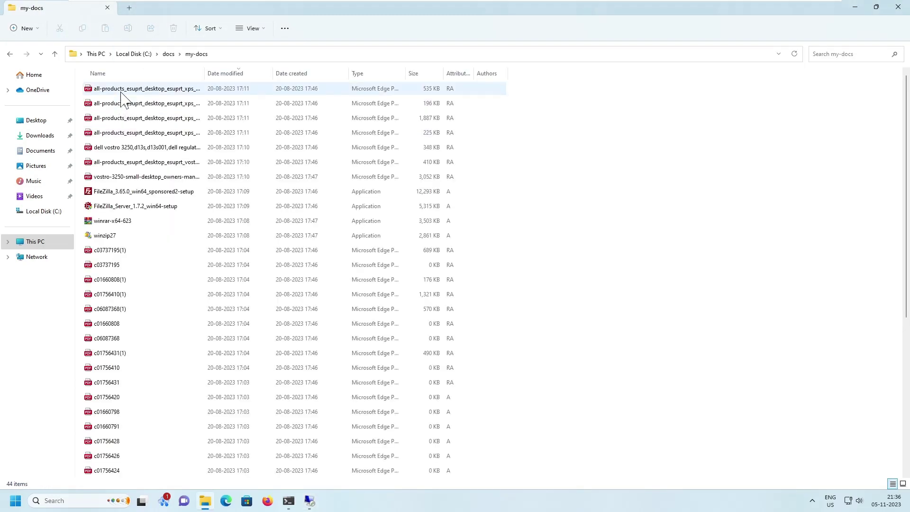
pyautogui.click(124, 91)
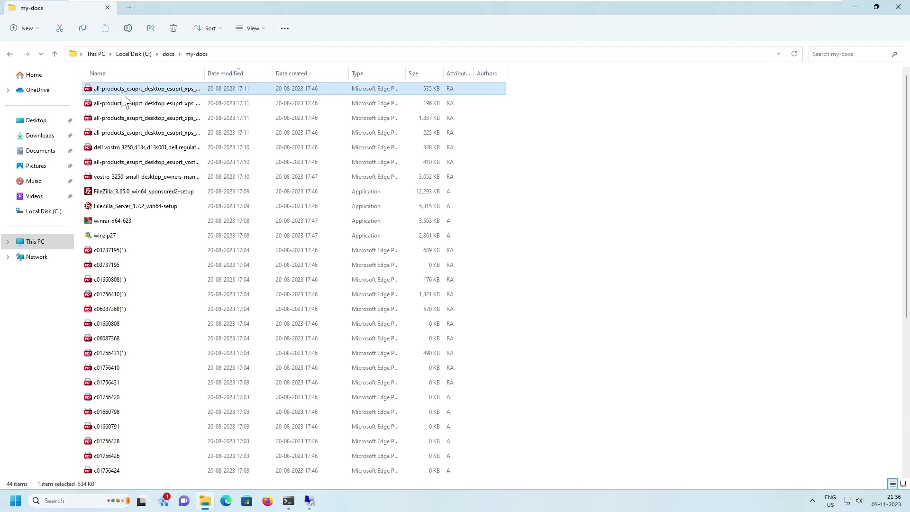
pyautogui.keyDown('shift'); pyautogui.click(134, 177); pyautogui.keyUp('shift')
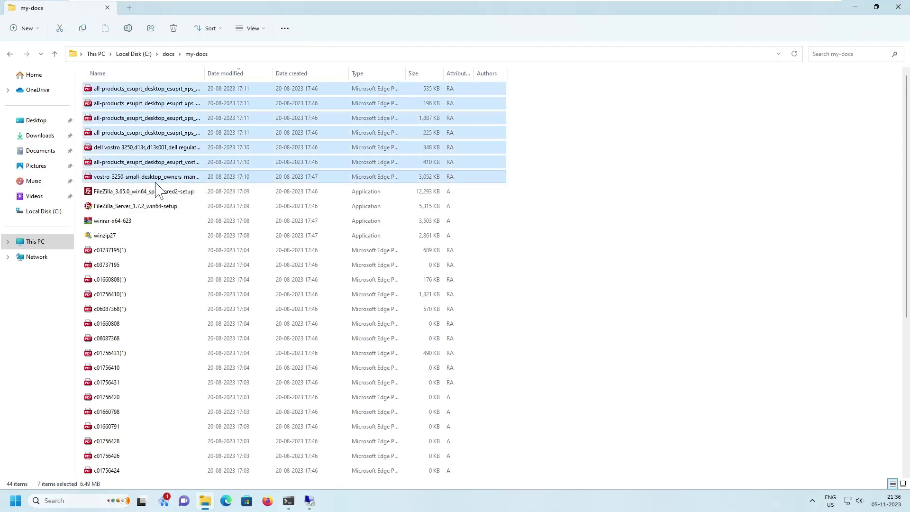
# Return to Local Disk (C:), open the share folder and paste the copied PDF files into it
pyautogui.click(137, 53)
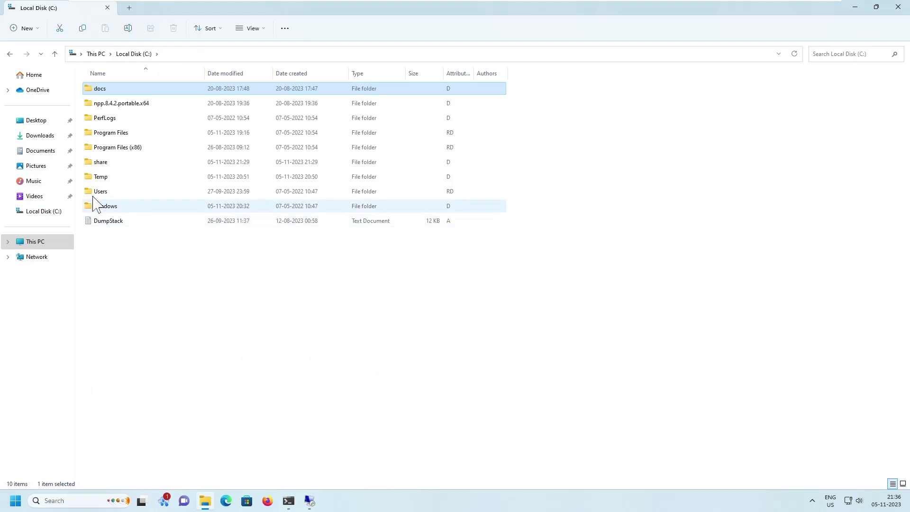
pyautogui.doubleClick(101, 162)
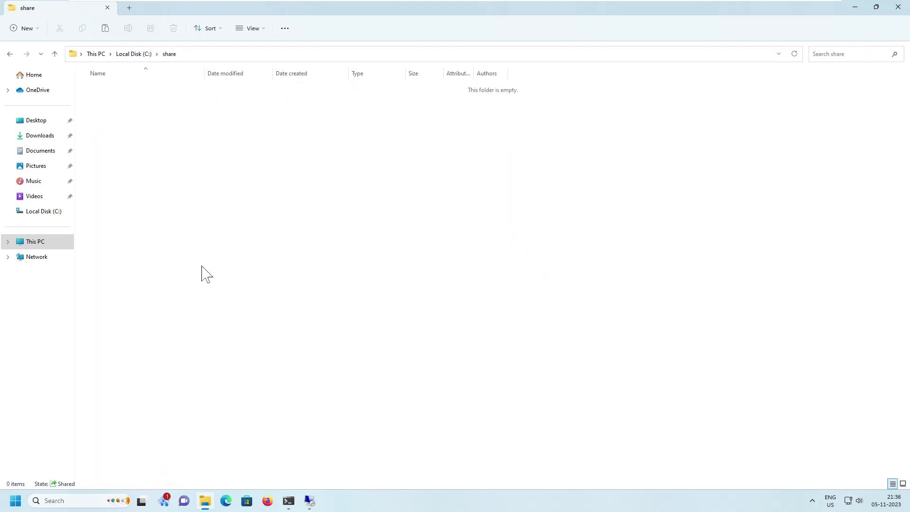
pyautogui.hotkey('ctrl', 'v')
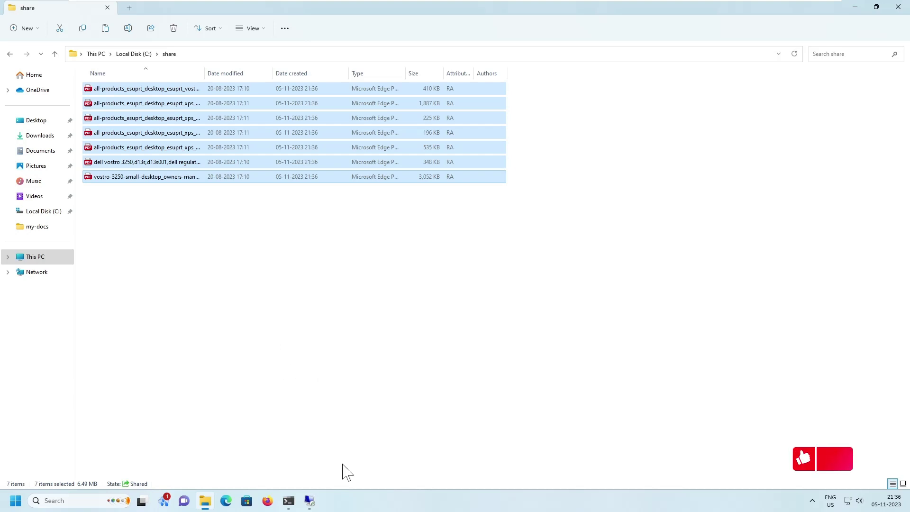
# Switch to the Remote Desktop session and check the pasted files and full network path in its share folder window
pyautogui.click(310, 501)
pyautogui.click(672, 331)
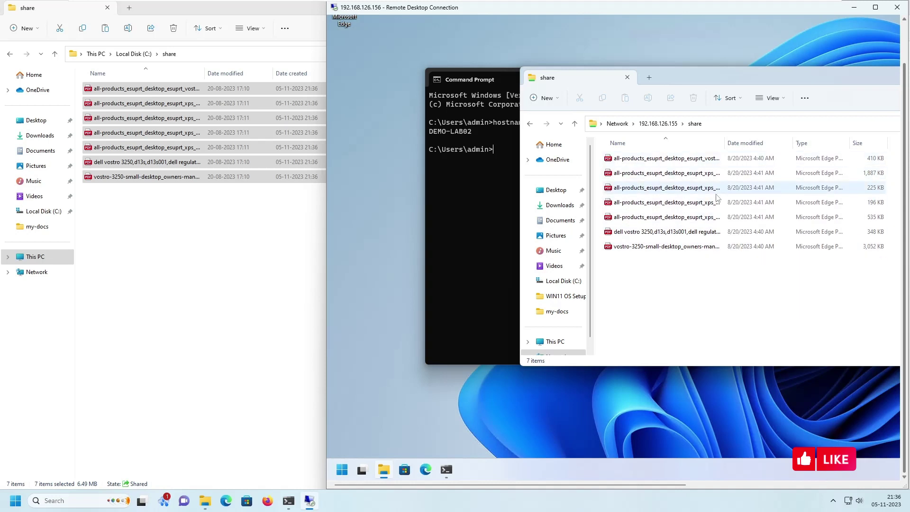
pyautogui.click(737, 124)
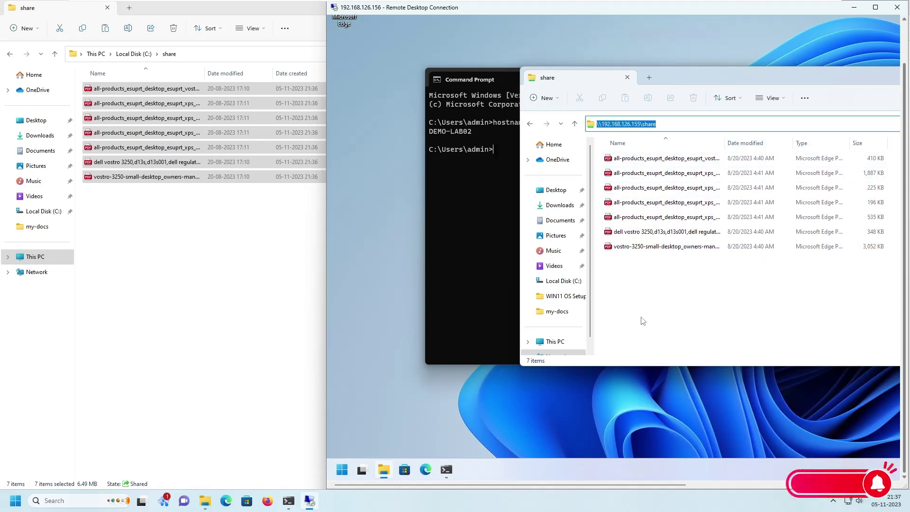